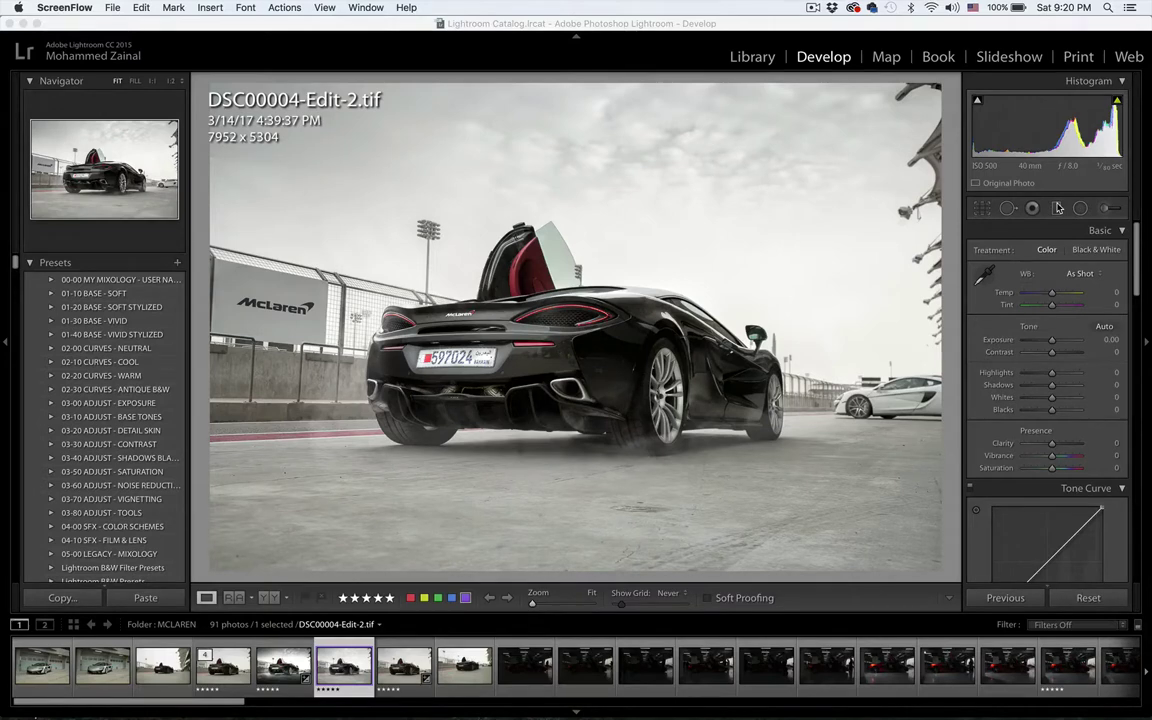
Start a graduated filter with reset effects and Exposure set to -2.47
left_click(1058, 207)
left_click(1058, 207)
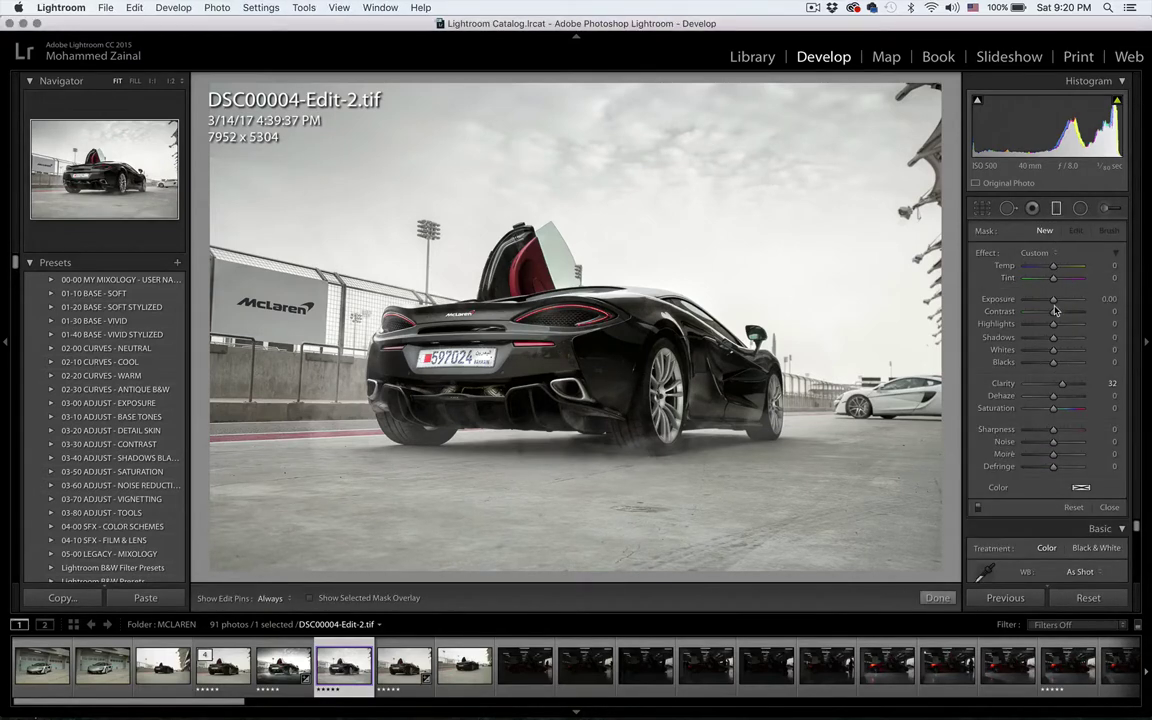
left_click(986, 254, "alt")
key("alt")
left_click_drag(1053, 304, 1037, 309)
left_click_drag(1036, 309, 1034, 309)
Drag the gradient up from the bottom edge with Shadows -54, Highlights -22, Sharpness 44, and apply it
left_click_drag(530, 578, 531, 430)
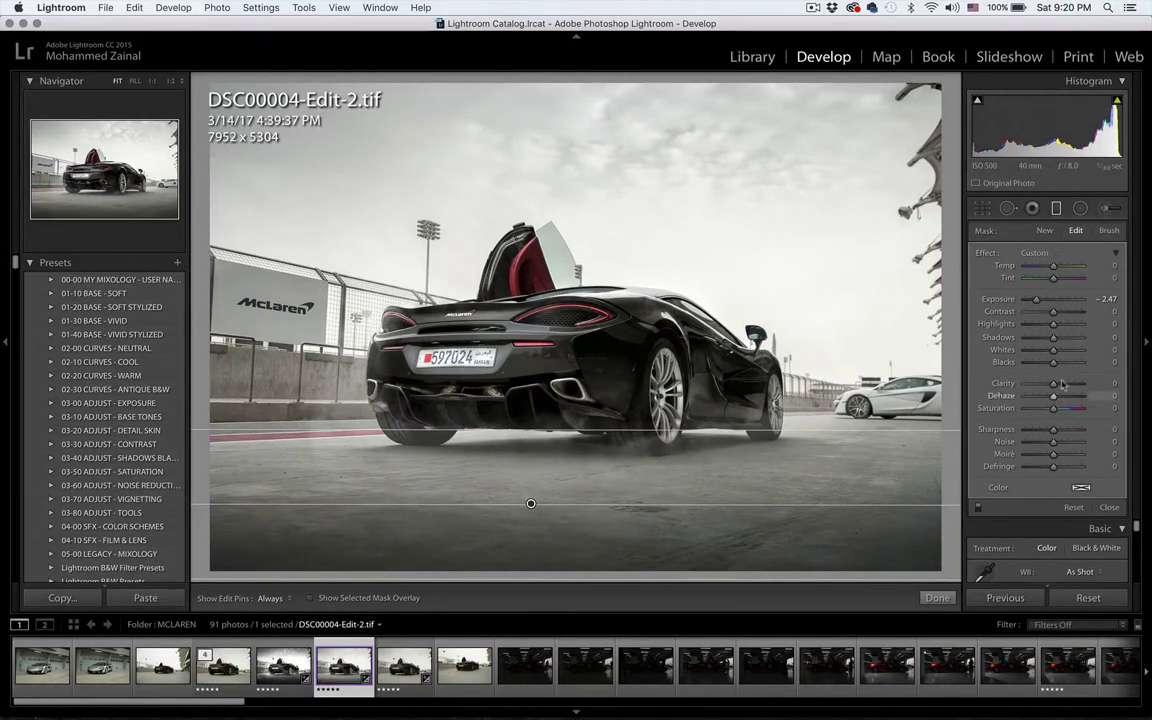
left_click(1038, 340)
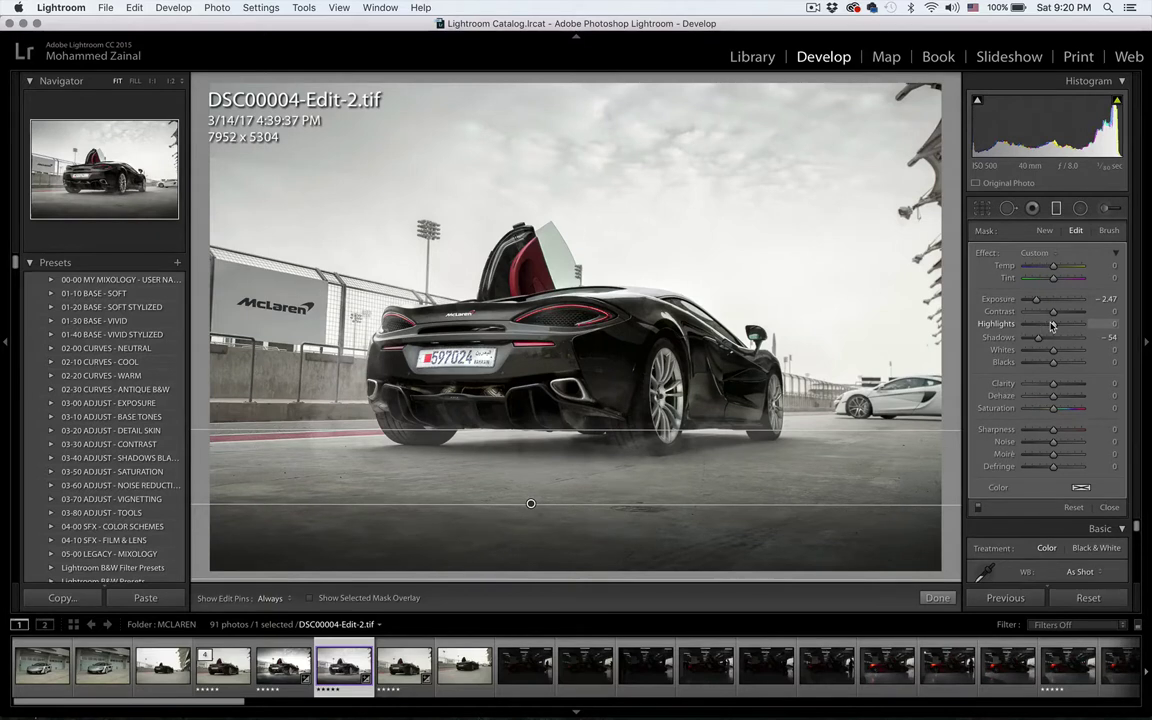
left_click_drag(1050, 325, 1048, 325)
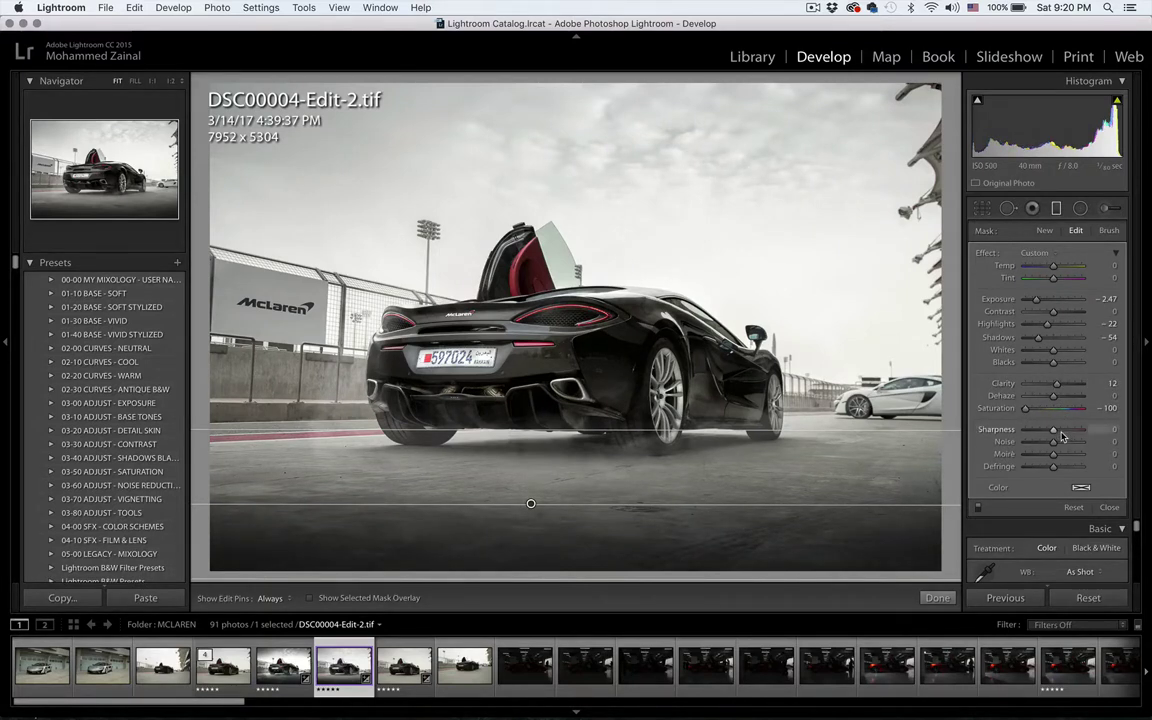
left_click_drag(1062, 434, 1066, 438)
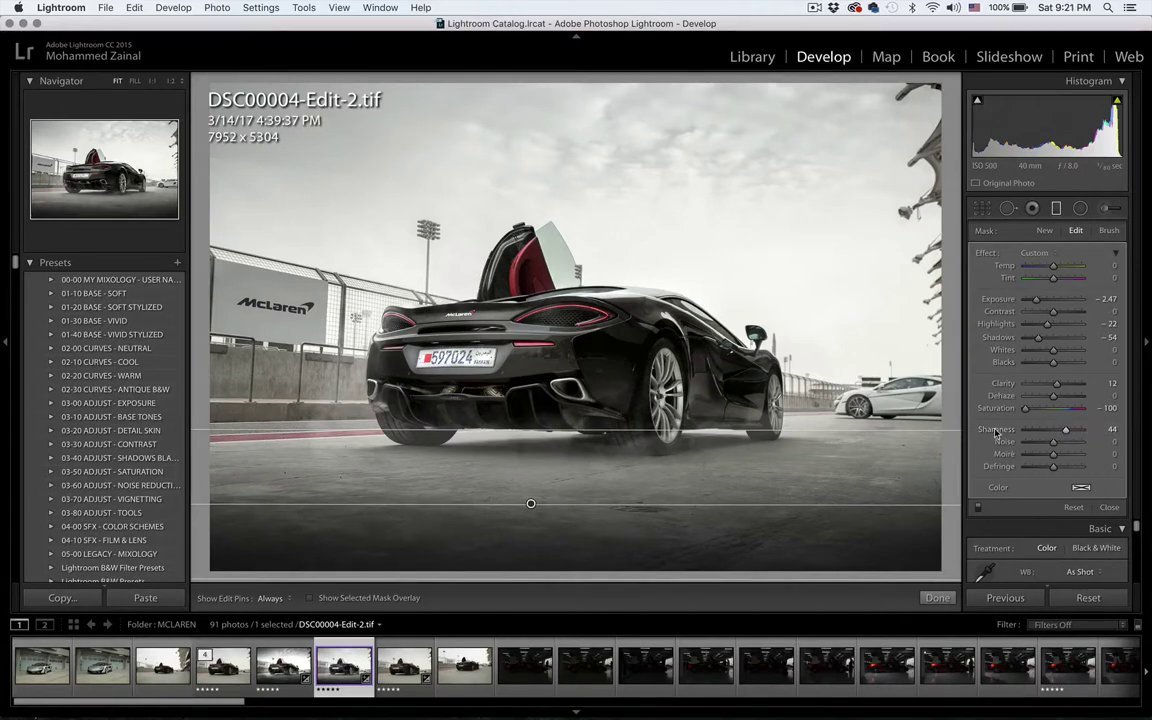
left_click(934, 598)
Set up an Adjustment Brush with reset effects, Exposure -0.82 and size 18
key("k")
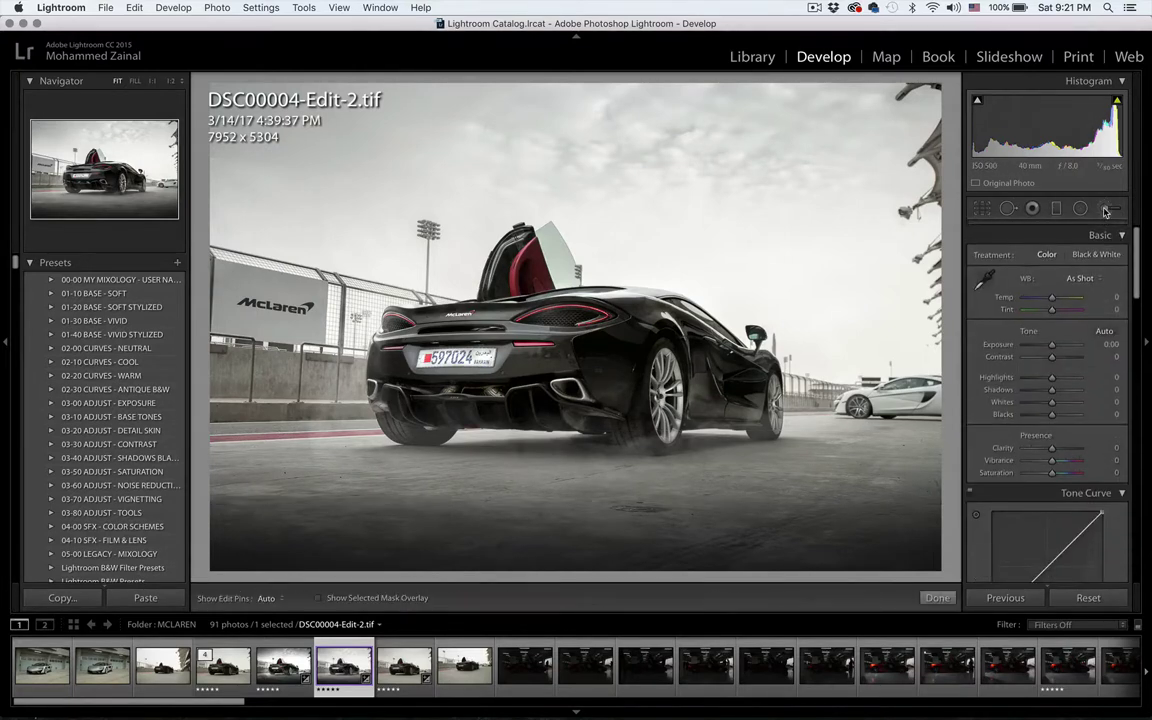
key("alt")
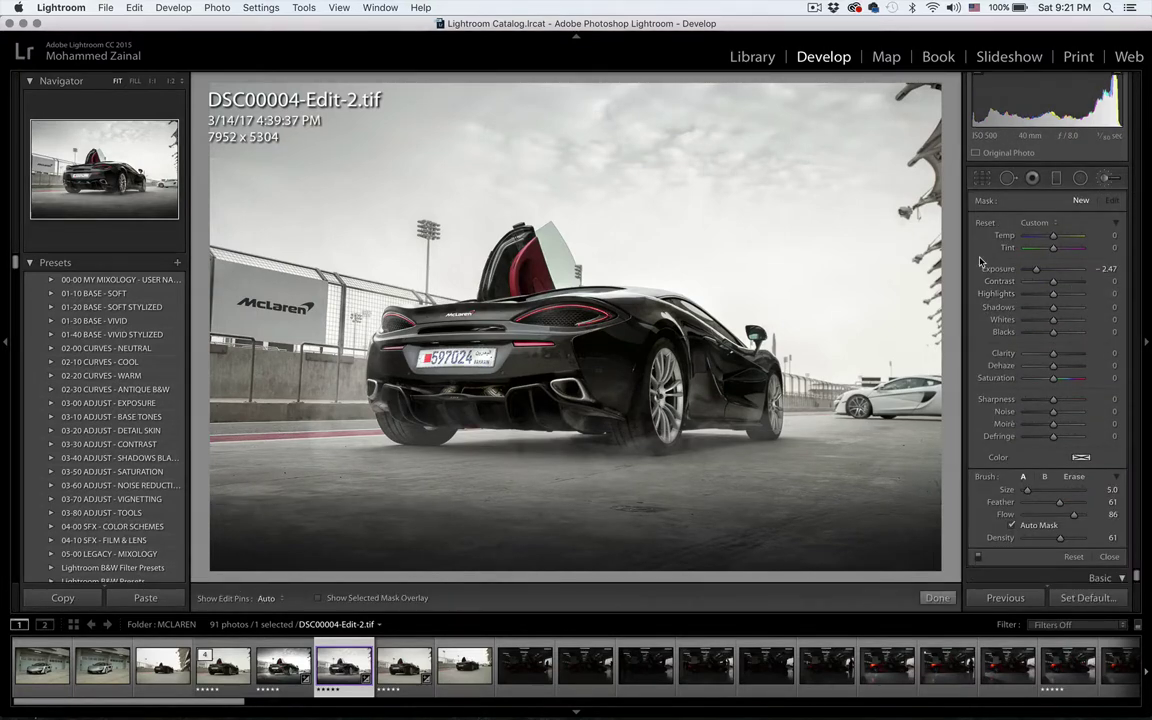
left_click_drag(1043, 271, 1048, 273)
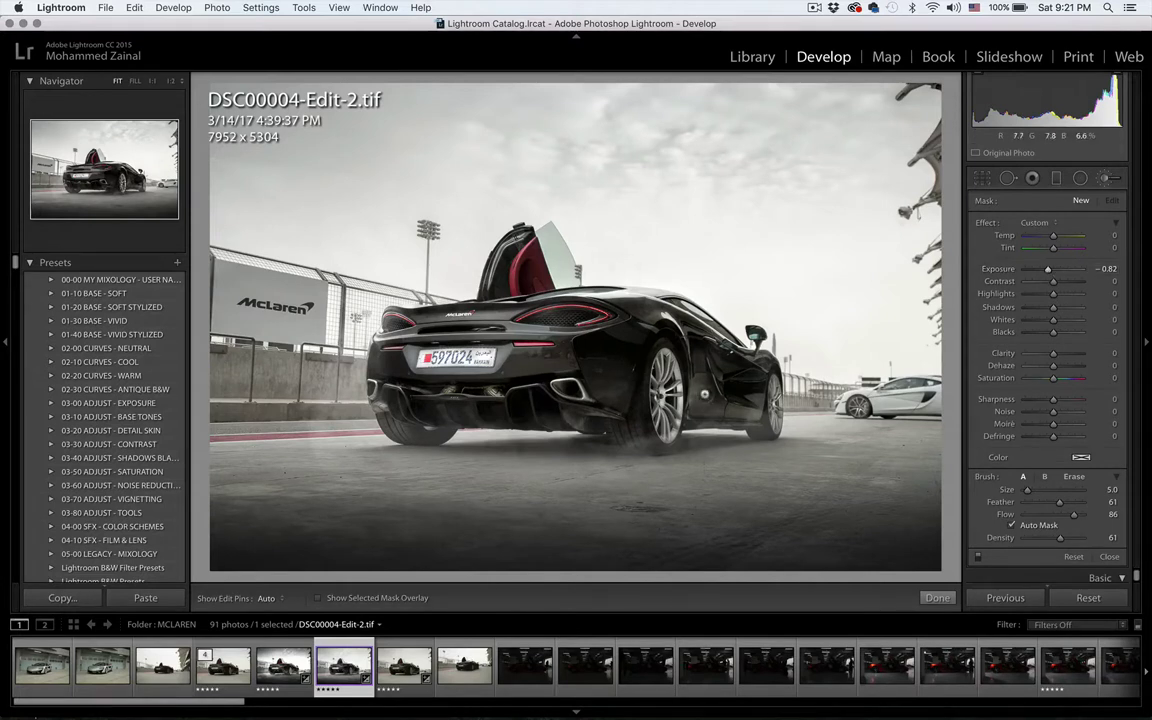
scroll(815, 465, "up", 4)
scroll(817, 463, "up", 3)
Paint the ground behind the car, then set the brush to Saturation -100 and Sharpness 31
key("h")
mouse_move(636, 485)
left_mouse_down()
mouse_move(368, 495)
mouse_move(257, 459)
mouse_move(243, 428)
left_mouse_up()
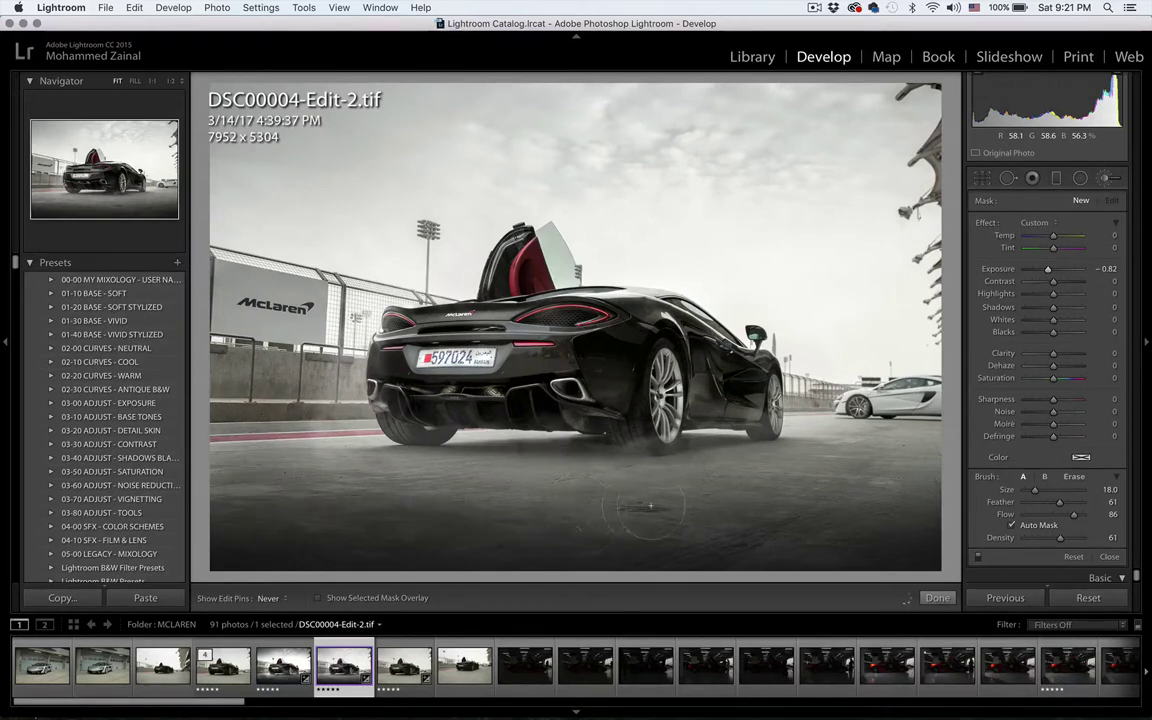
left_click(884, 450)
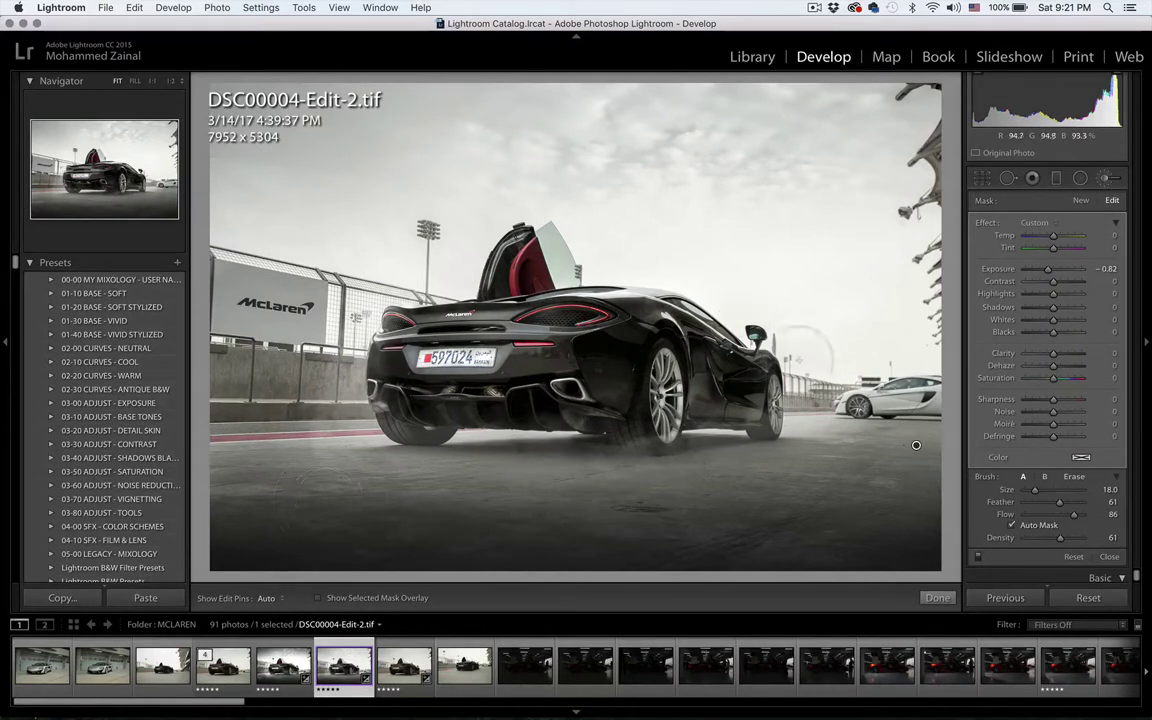
left_click_drag(1053, 378, 1034, 381)
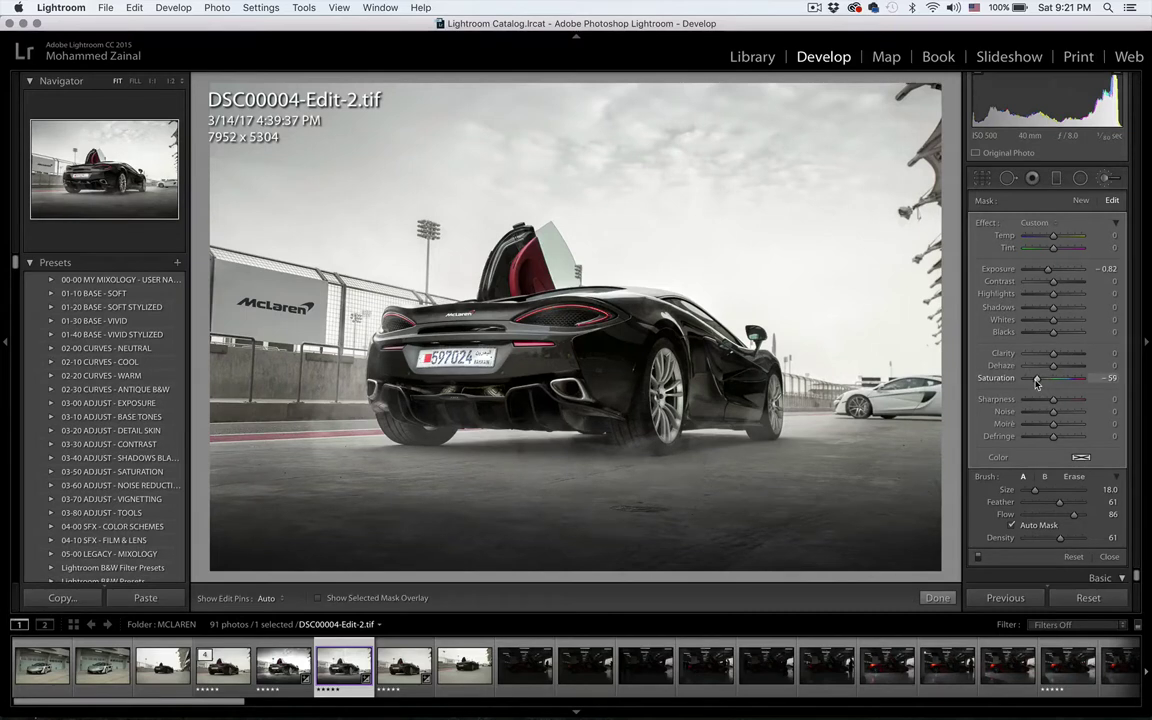
left_click(1066, 404)
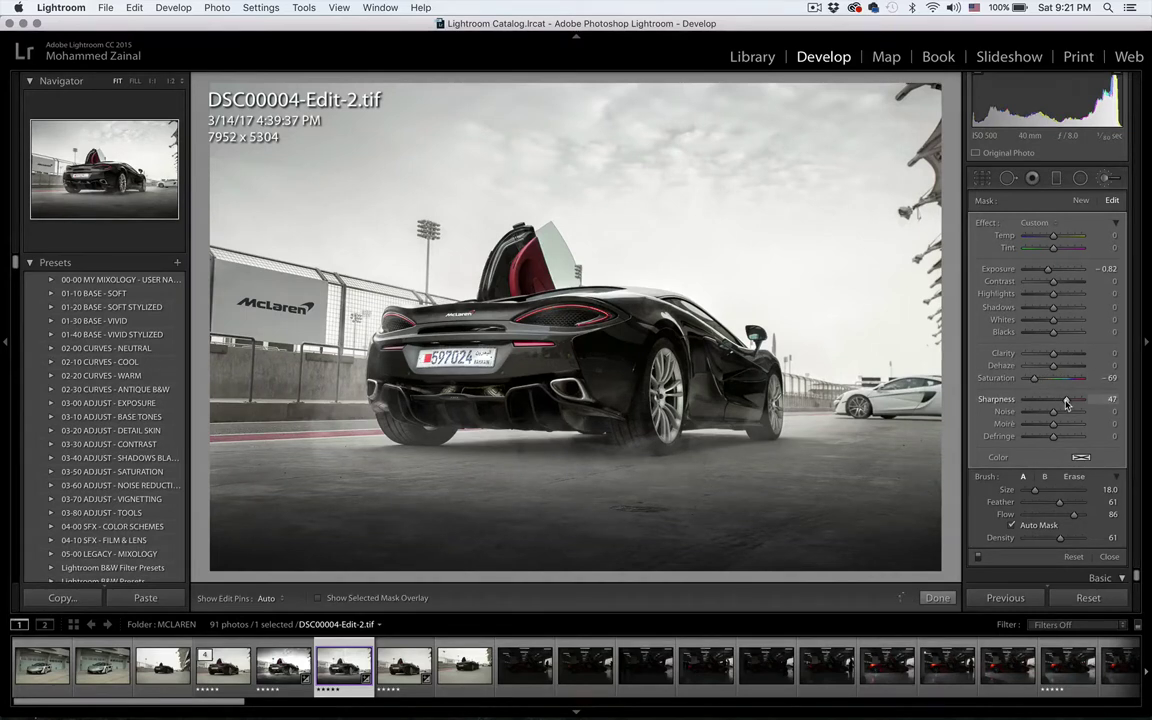
left_click_drag(1023, 383, 1018, 383)
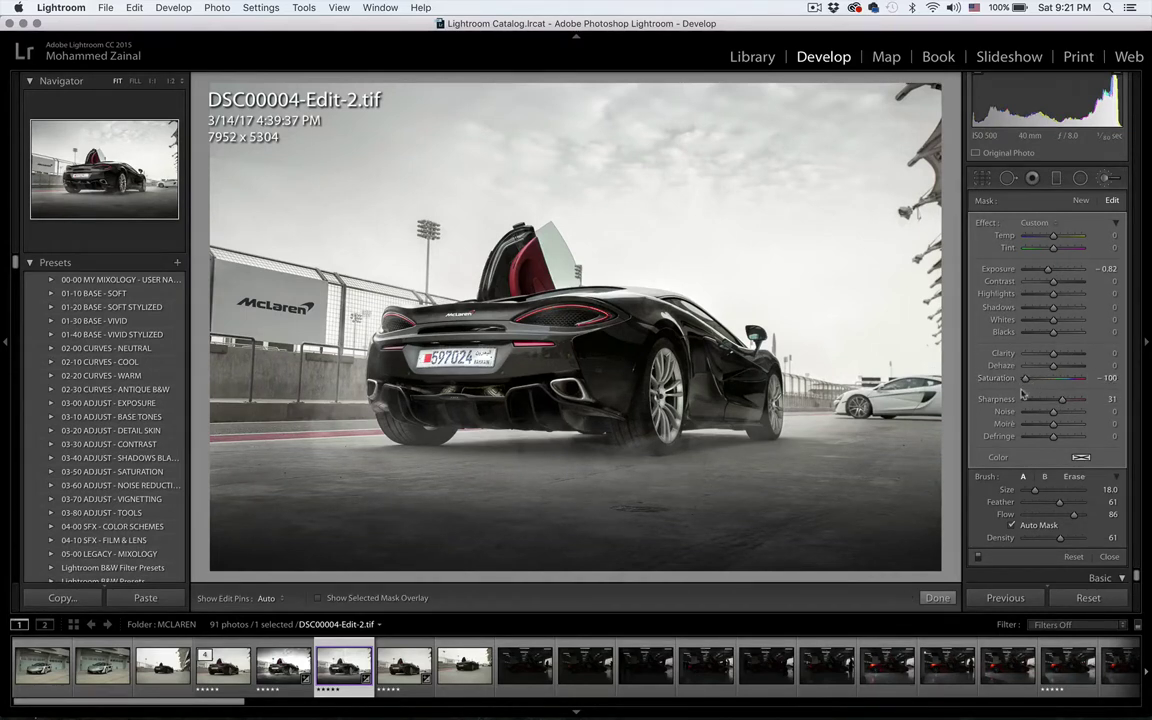
Apply the brush, then set Basic panel Clarity to +40 and Saturation to -39
left_click(936, 598)
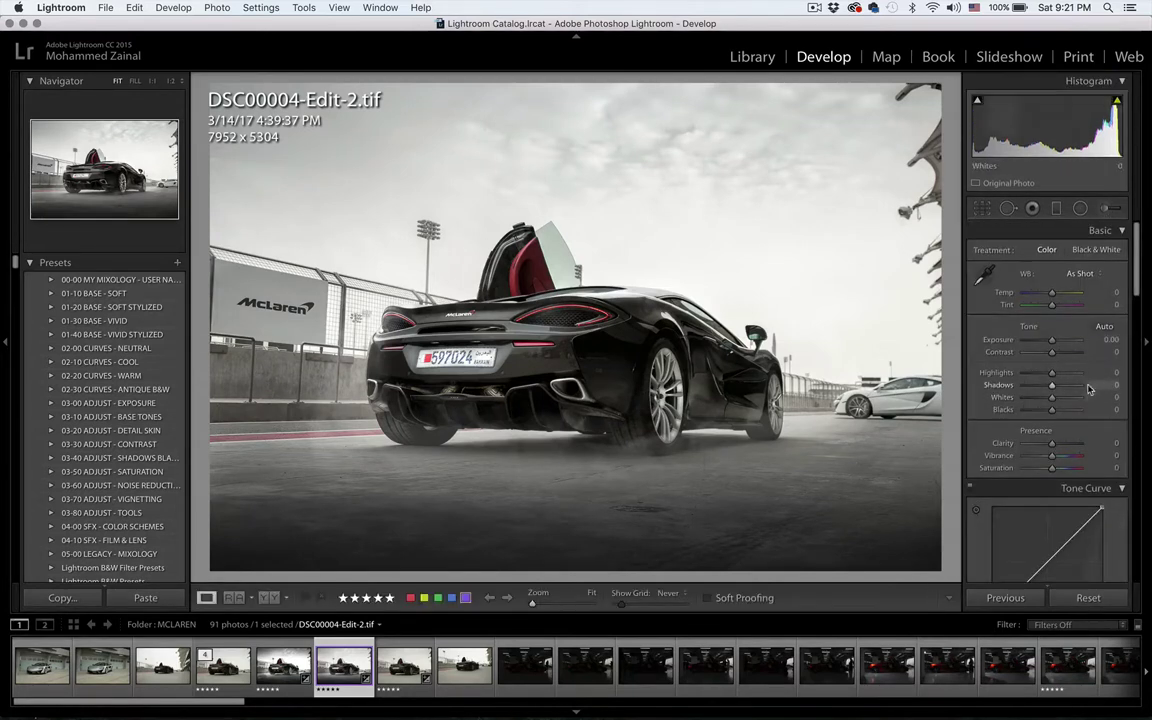
left_click_drag(1053, 445, 1064, 450)
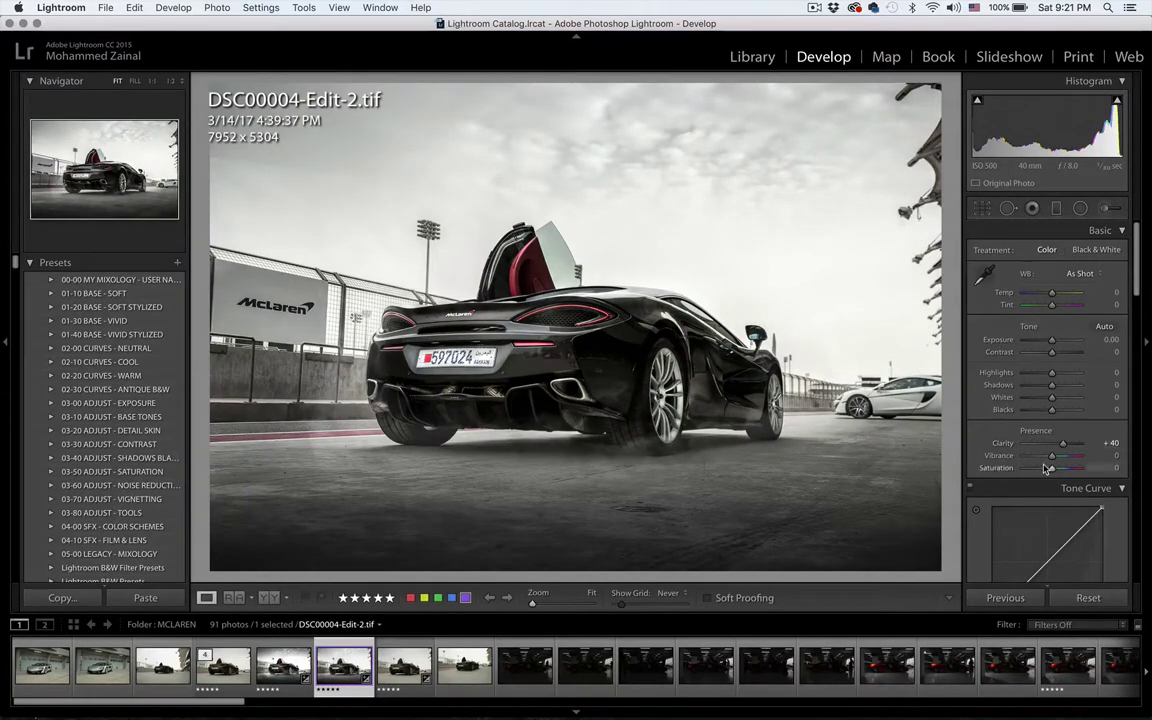
left_click(1042, 469)
left_click_drag(1043, 471, 1041, 472)
scroll(1033, 496, "down", 1)
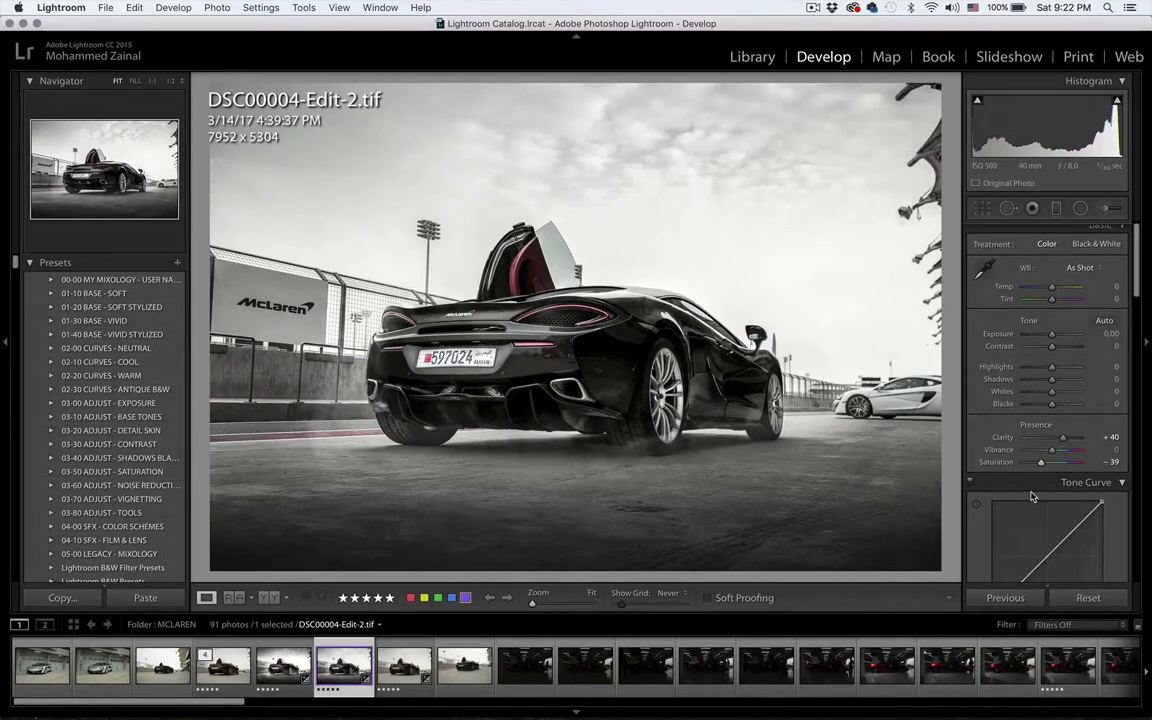
scroll(1033, 496, "down", 5)
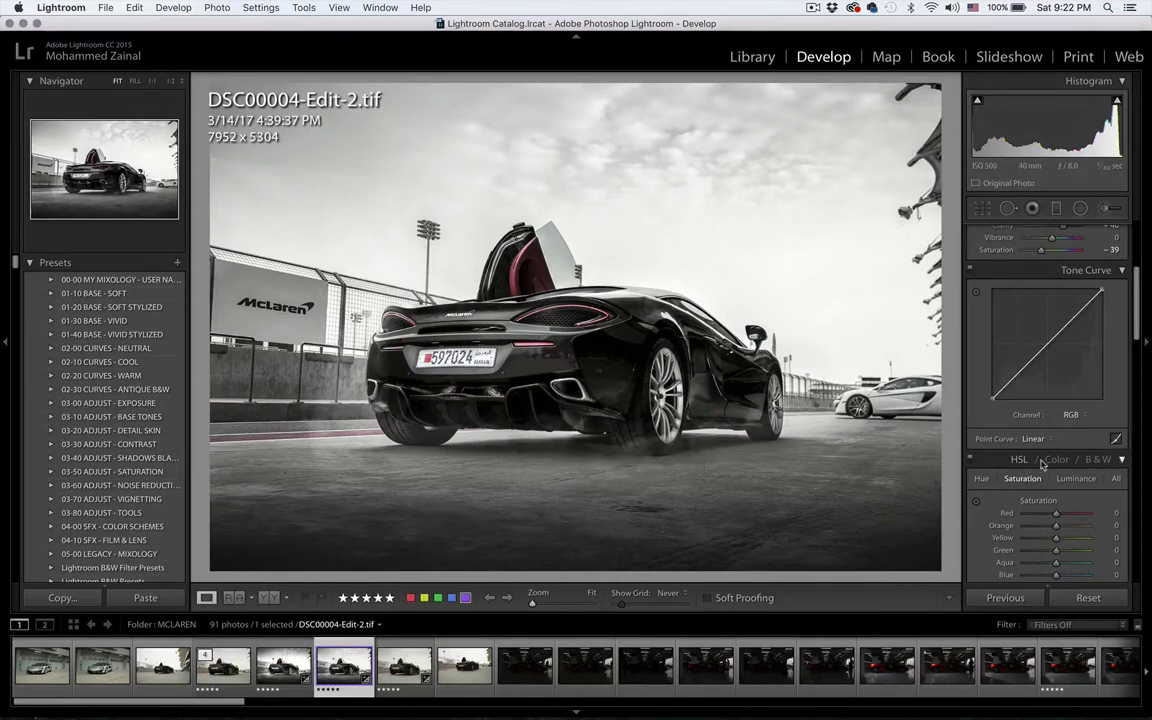
Set HSL saturation: Red +100, Orange +92, Yellow 0, Green -88, Aqua -75, Blue -68, Purple -74, Magenta -81
scroll(1062, 519, "down", 1)
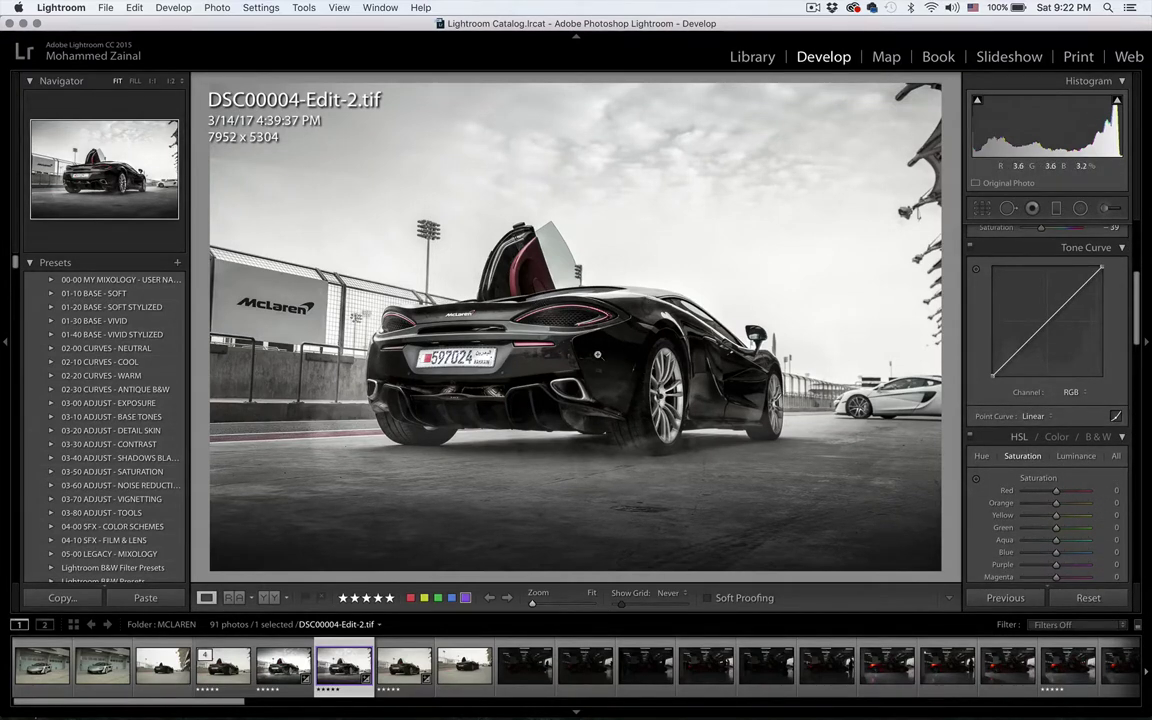
left_click_drag(1055, 490, 1087, 514)
left_click(1085, 515)
key("Up")
key("Up")
key("Up")
key("Up")
key("Up")
key("Up")
key("Up")
key("shift+Down")
key("shift+Down")
key("shift+Down")
key("shift+Down")
key("shift+Down")
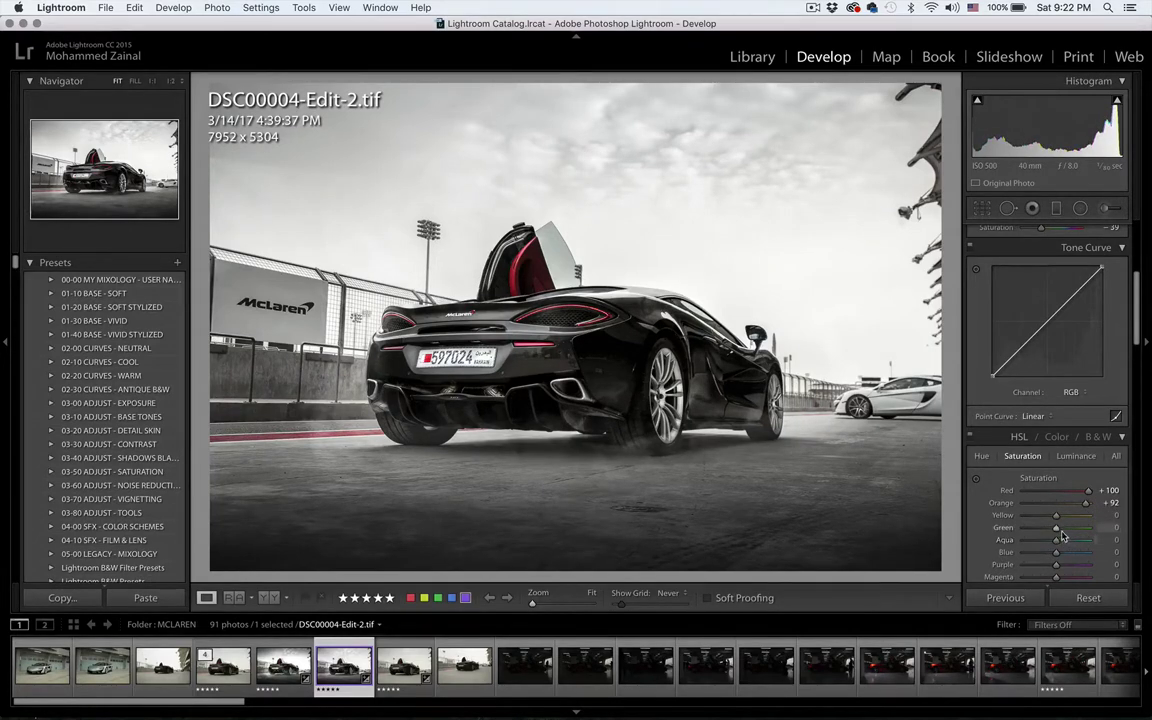
left_click_drag(1058, 533, 1029, 537)
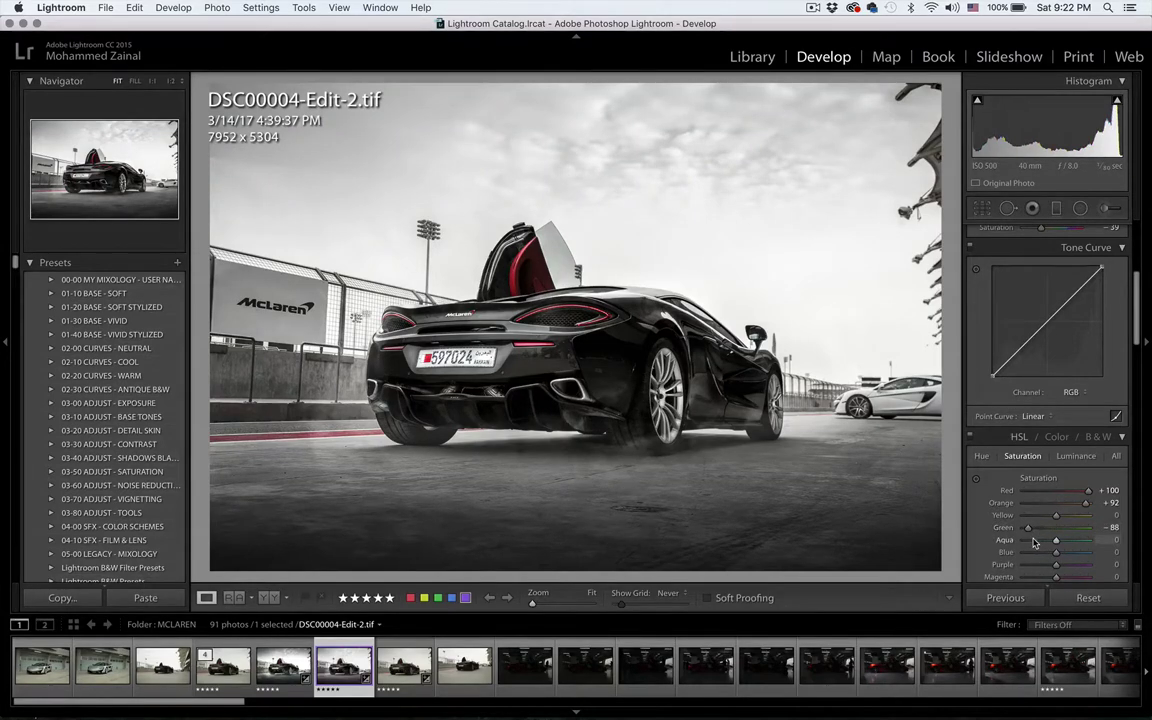
left_click_drag(1033, 552, 1034, 553)
scroll(1035, 560, "down", 2)
left_click_drag(1055, 502, 1033, 507)
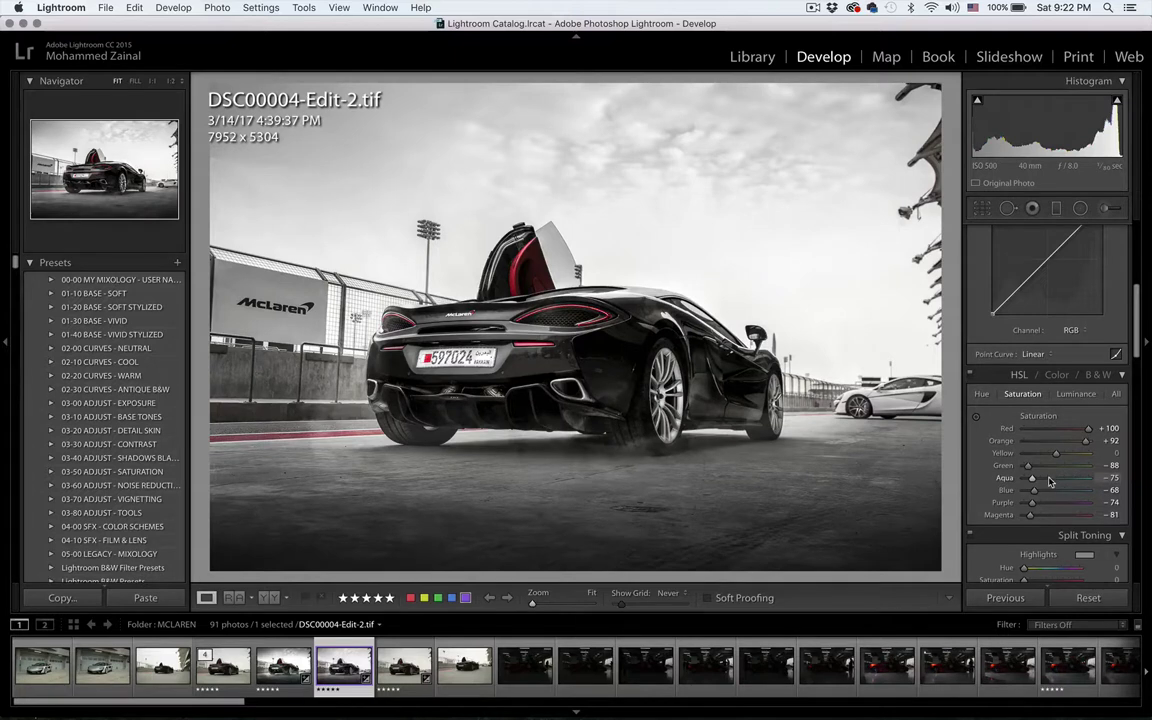
In HSL Luminance, darken Red to -9 and Orange to -18
left_click(1076, 397)
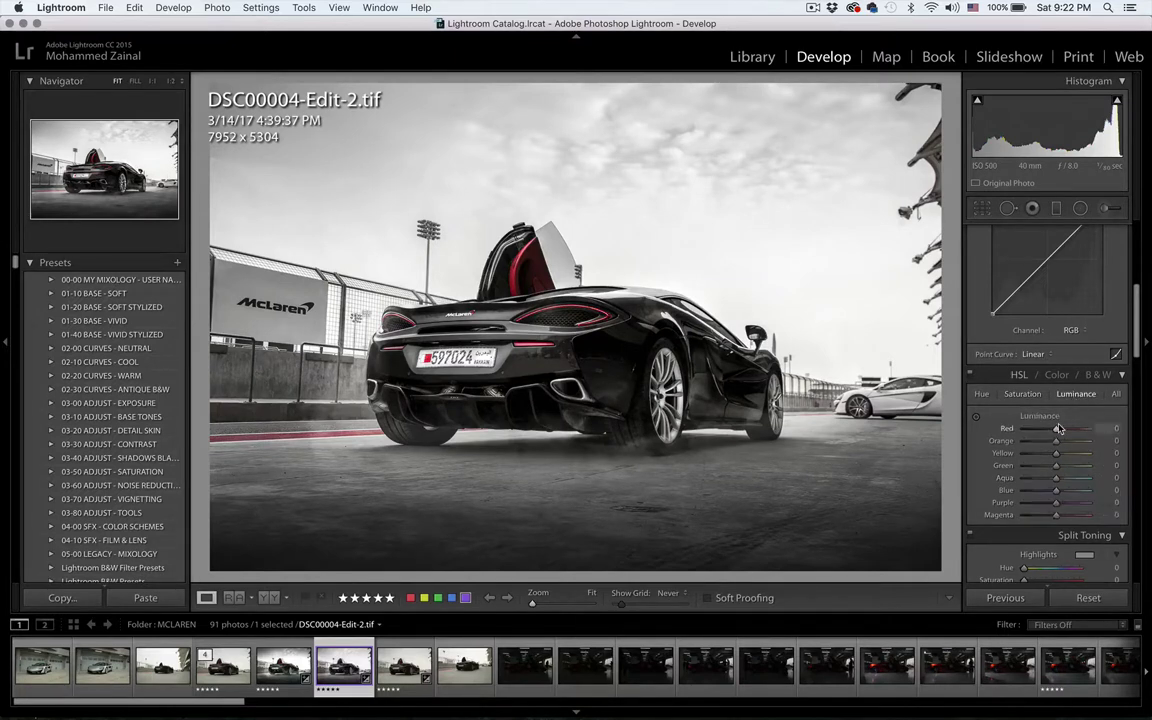
mouse_move(1053, 430)
left_mouse_down()
mouse_move(1066, 436)
mouse_move(1052, 441)
left_mouse_up()
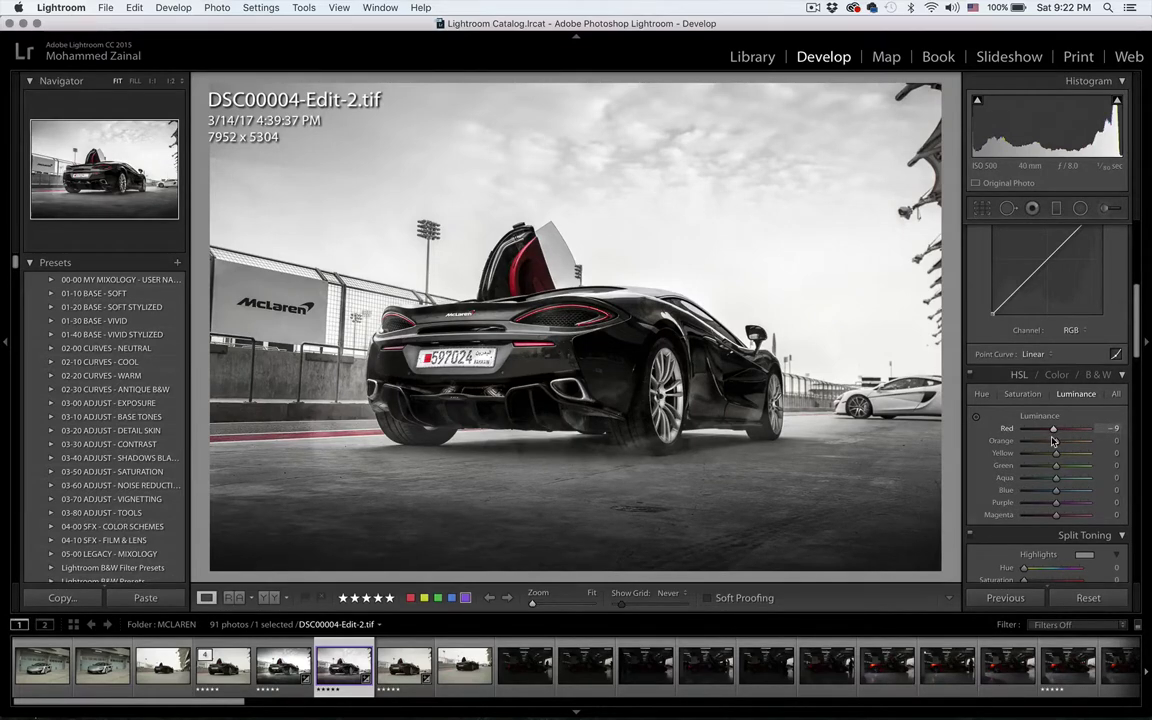
left_click_drag(1056, 447, 1050, 458)
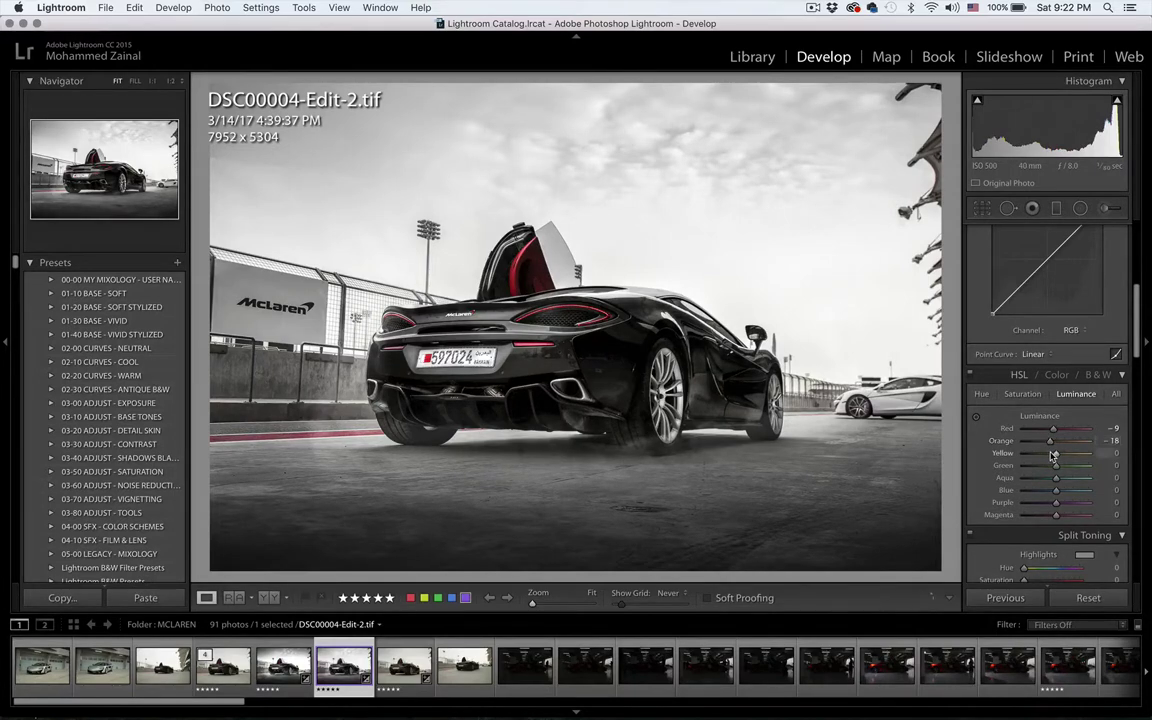
scroll(1080, 493, "down", 5)
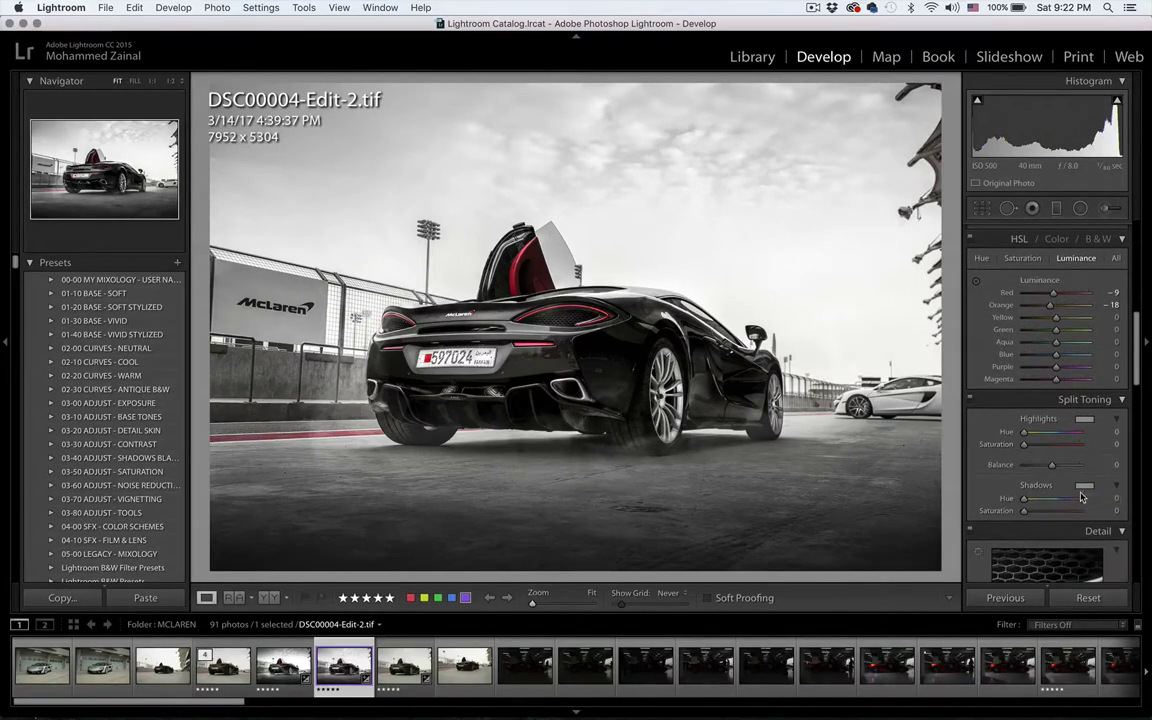
left_click(1085, 487)
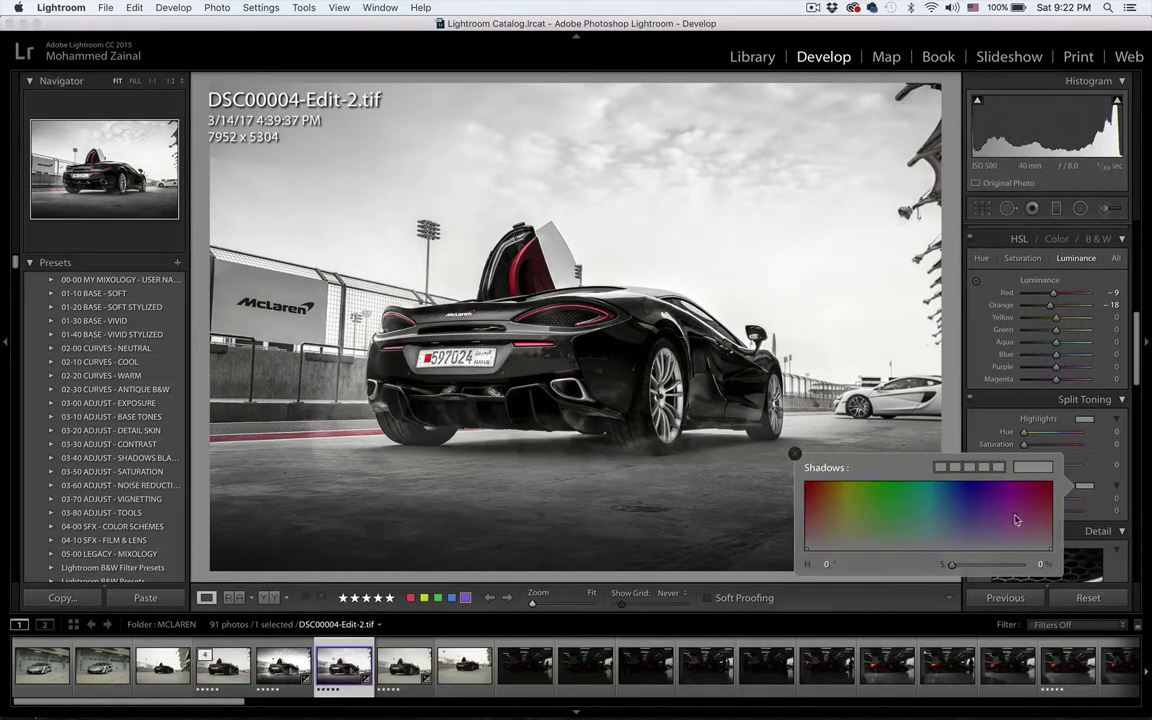
Set the Split Toning shadow tint to Hue 198, Saturation 7, and toggle the panel to compare
left_click(943, 544)
left_click_drag(943, 544, 941, 543)
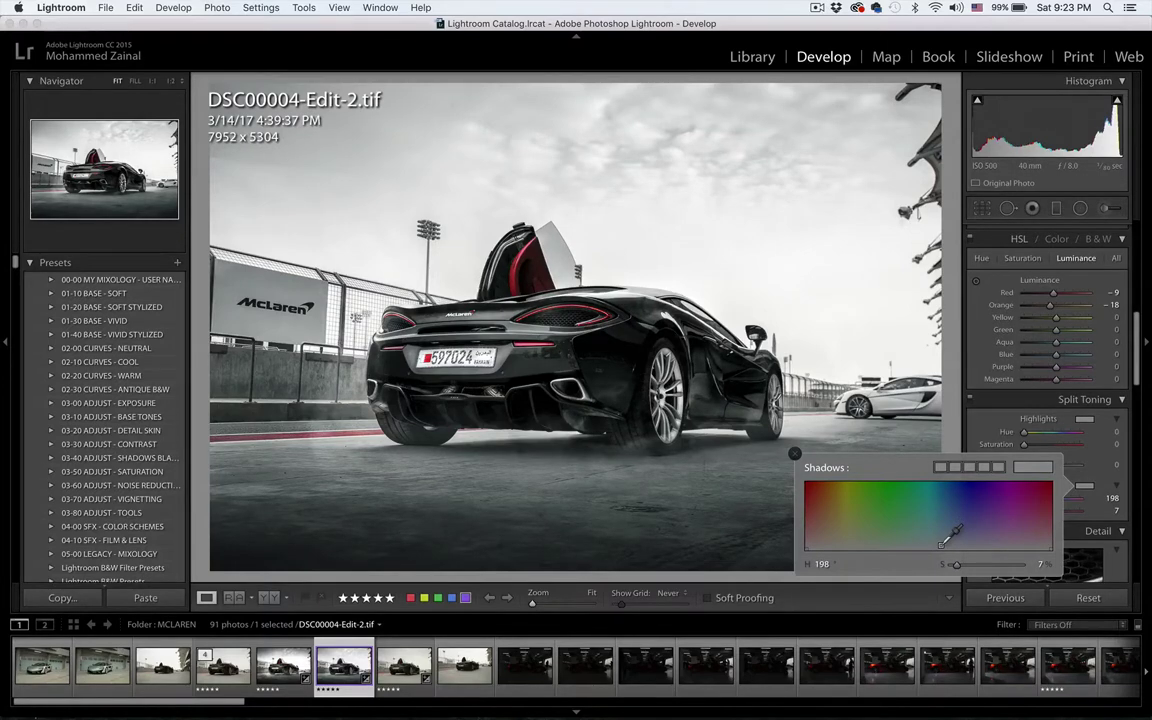
left_click(795, 453)
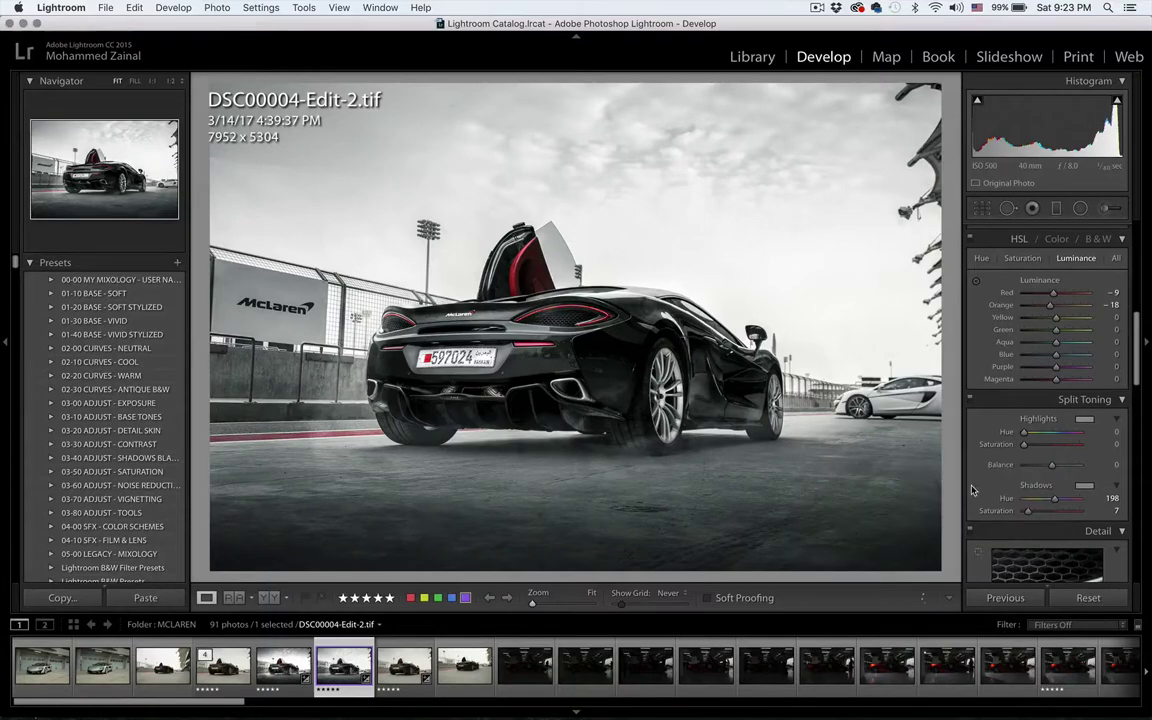
left_click(969, 400)
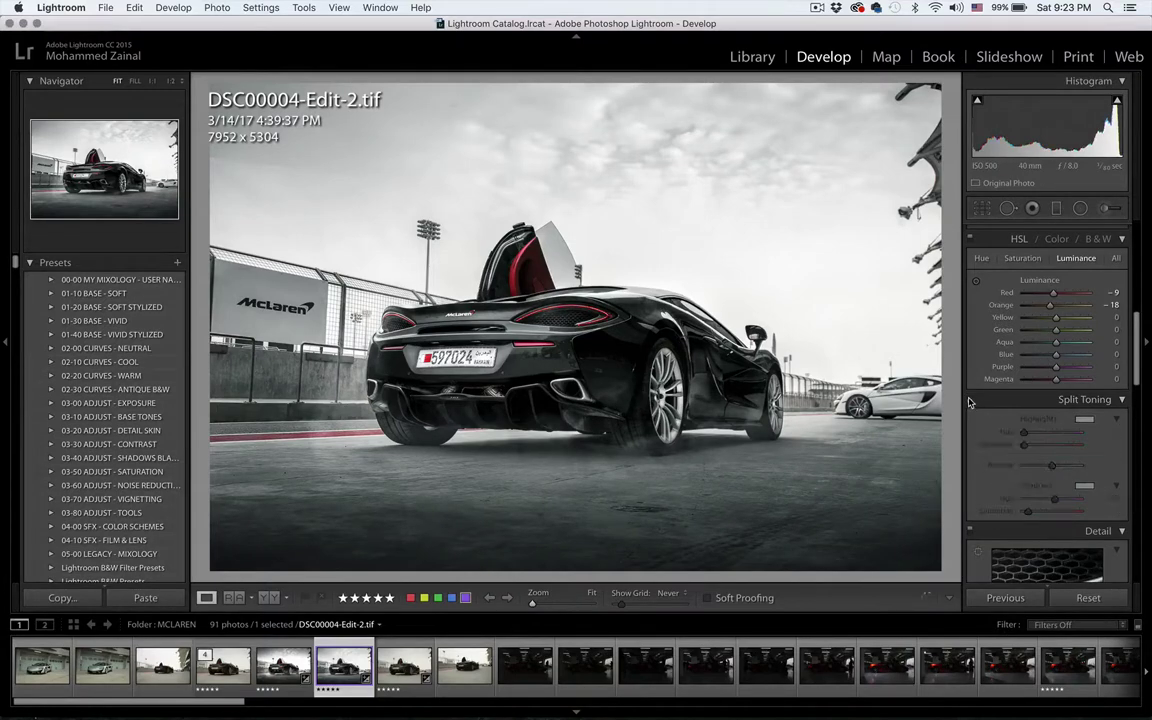
left_click(969, 400)
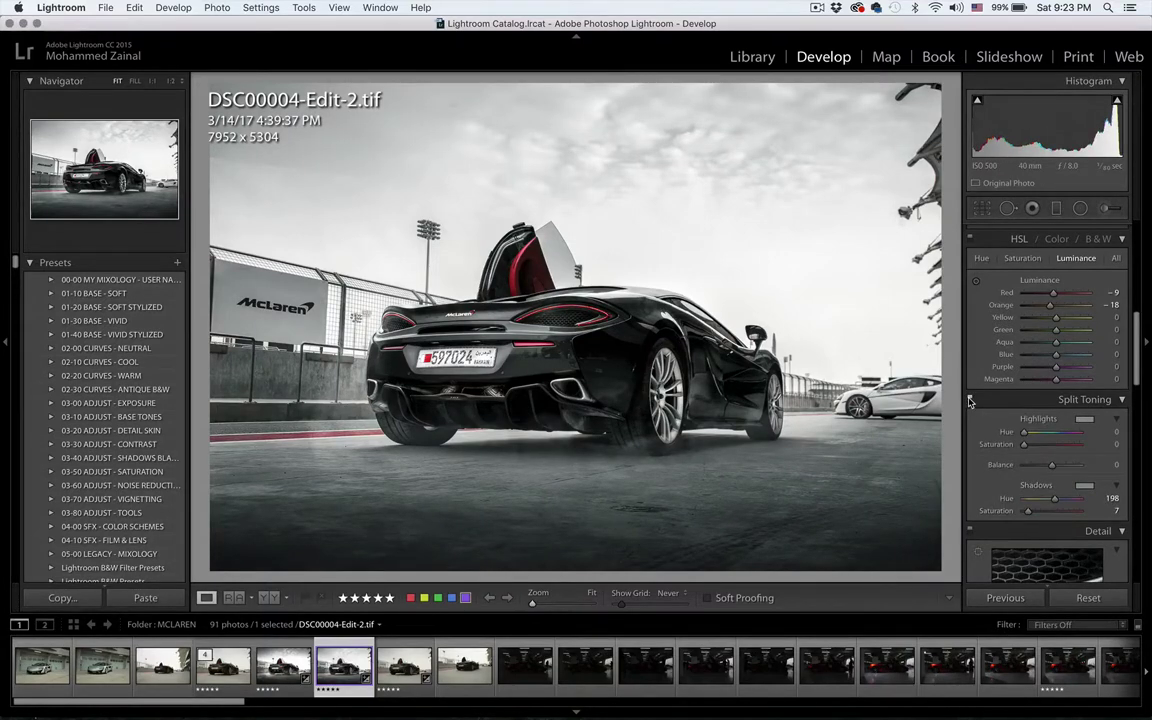
Set Detail sharpening Amount to 30 and Masking to 88 while previewing the mask
scroll(1050, 465, "down", 5)
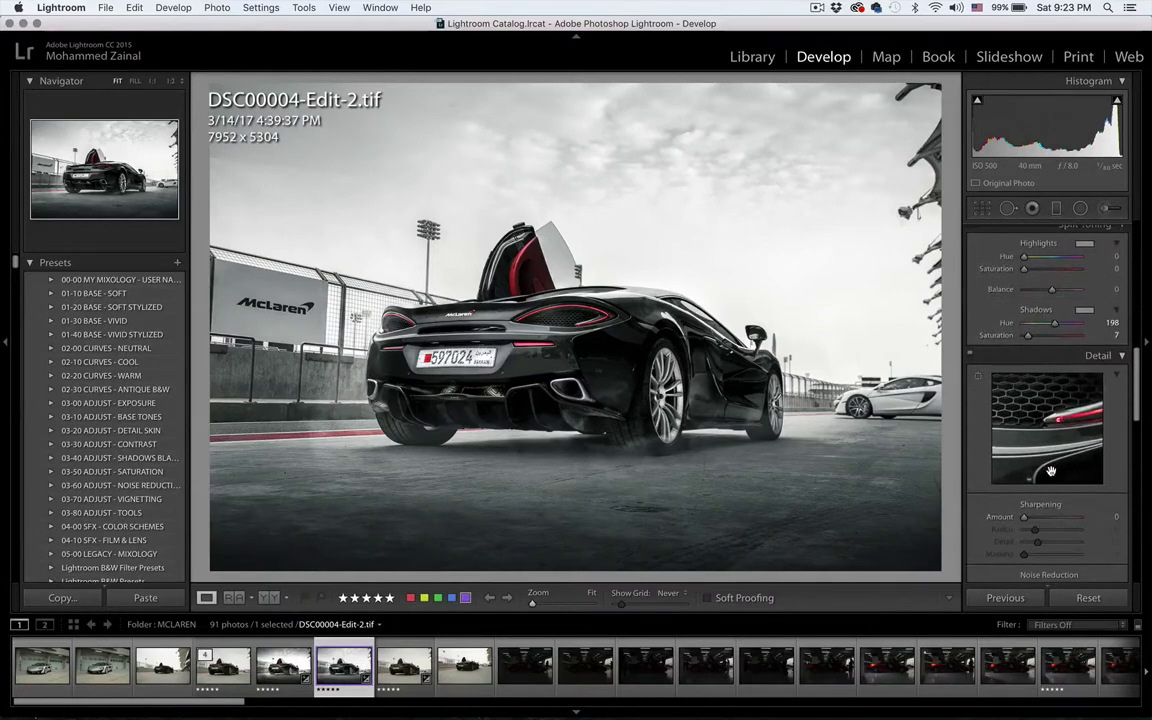
left_click_drag(1024, 517, 1034, 518)
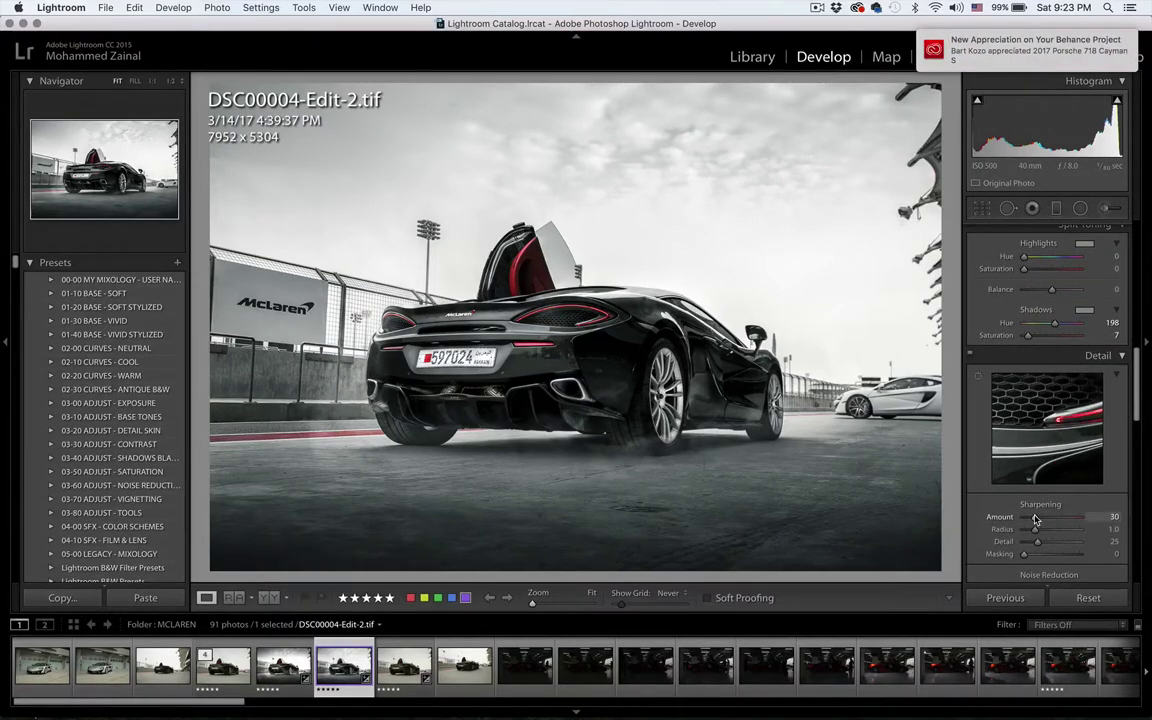
key("alt")
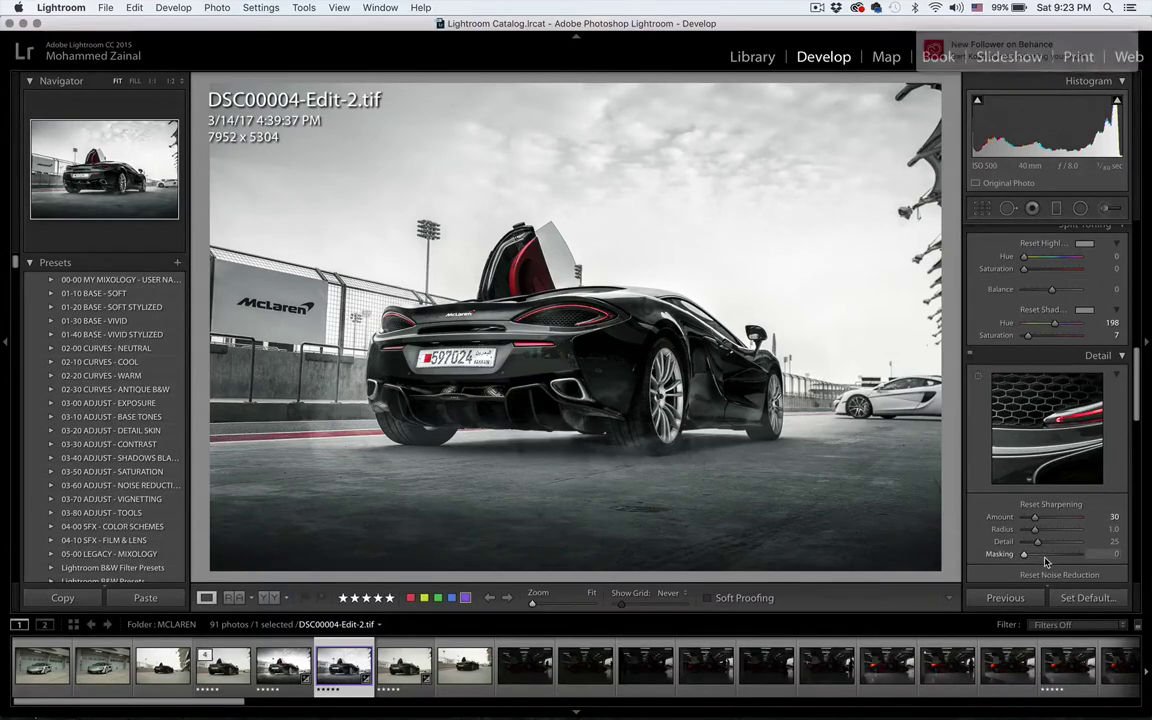
left_click_drag(1040, 556, 1073, 560)
Set Post-Crop Vignetting Amount to -6 and Highlights to 89
scroll(1078, 420, "down", 3)
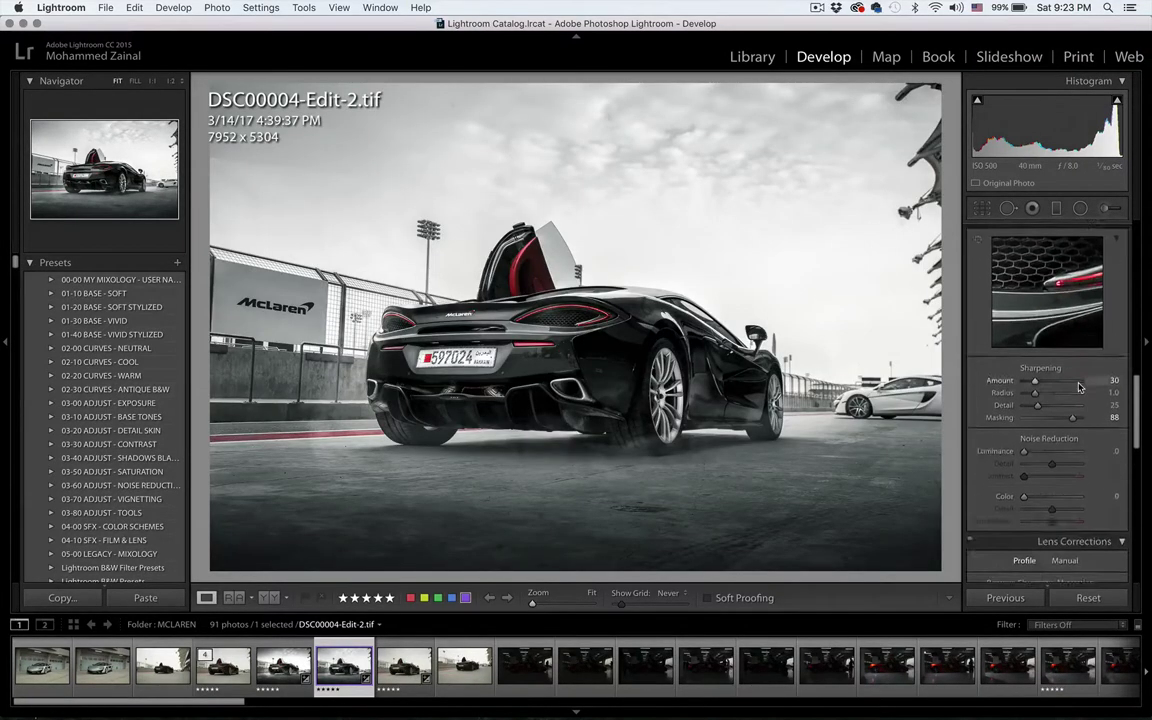
scroll(1079, 387, "down", 8)
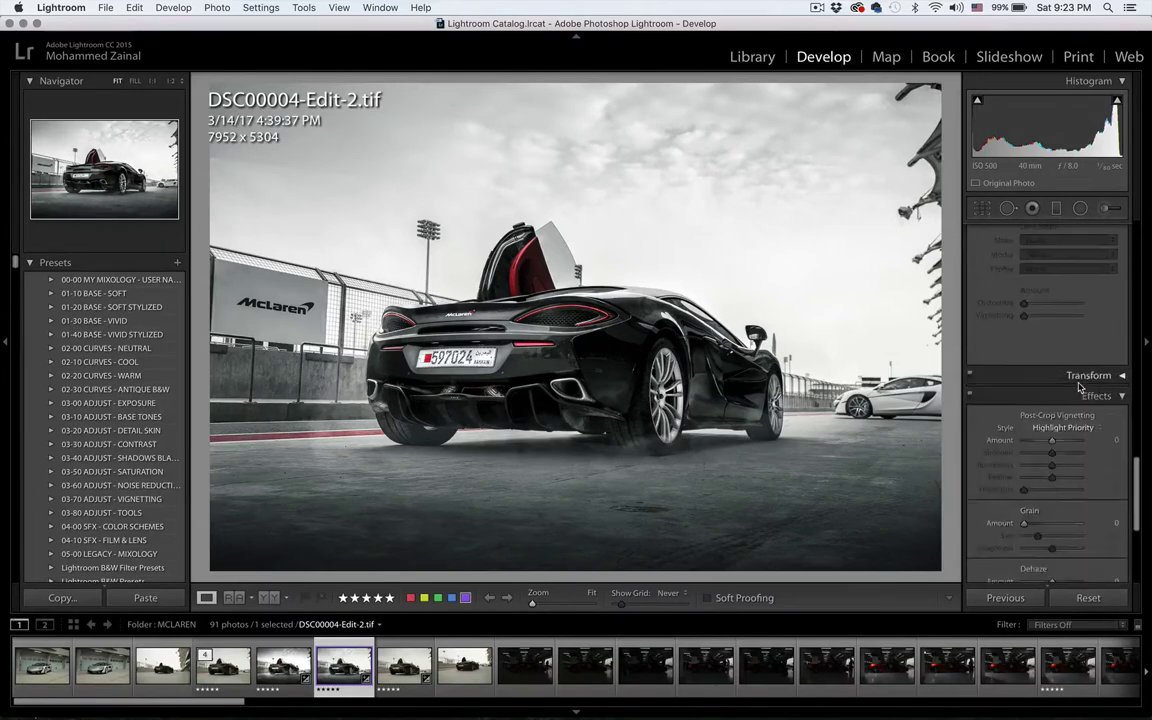
scroll(1079, 387, "down", 1)
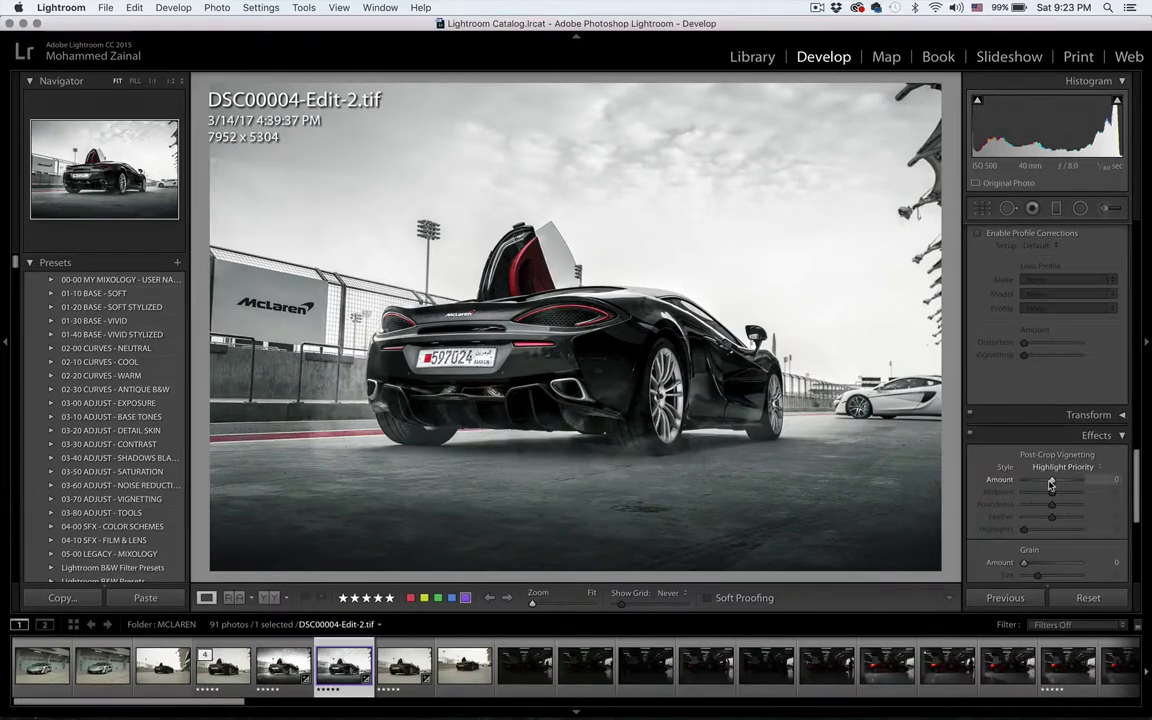
left_click_drag(1051, 484, 1049, 484)
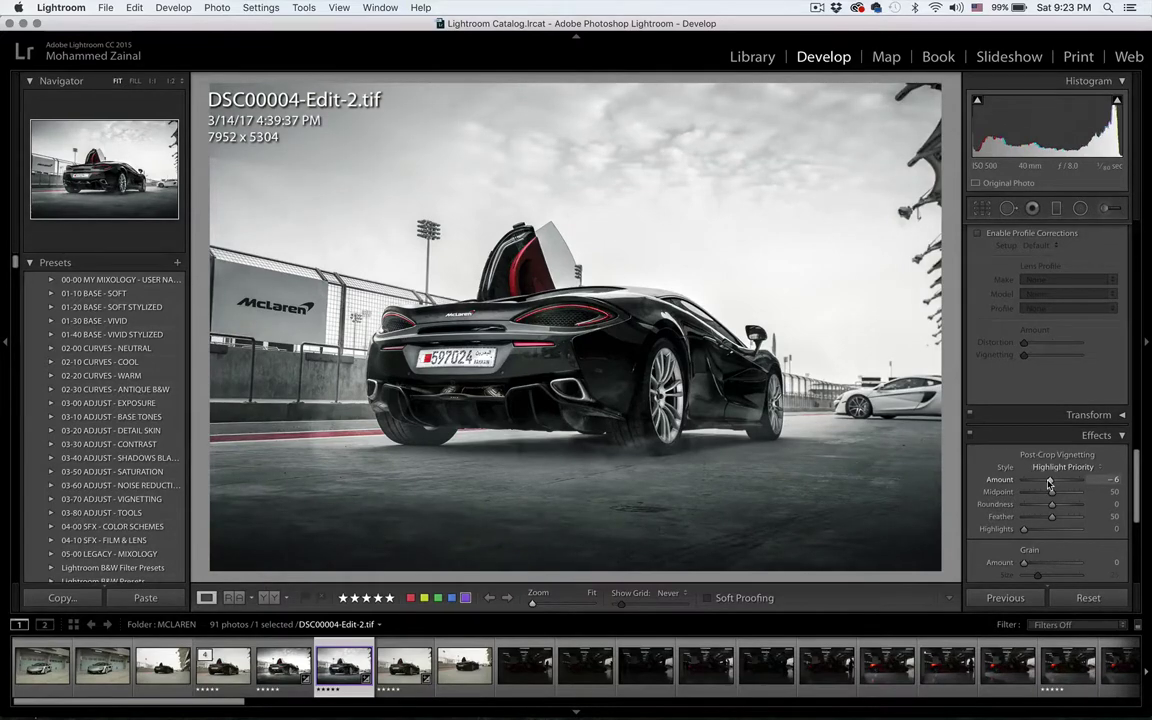
left_click_drag(1049, 484, 1049, 482)
left_click_drag(1023, 529, 1074, 539)
scroll(1073, 539, "down", 5)
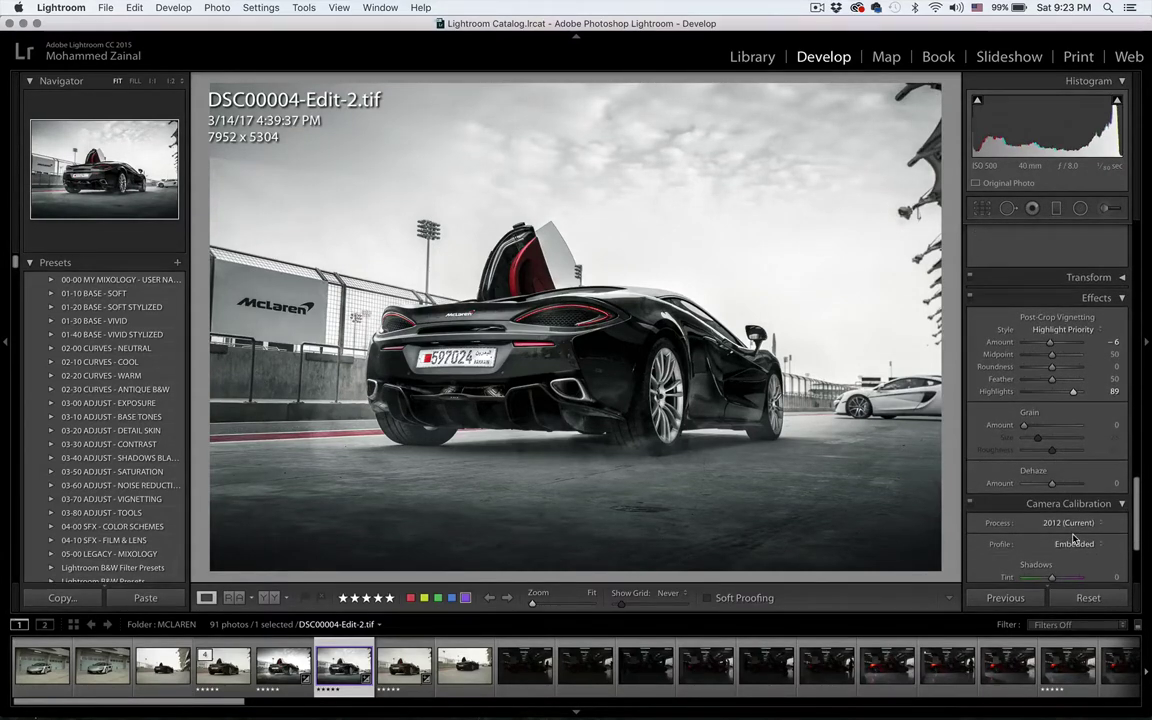
scroll(1073, 539, "up", 10)
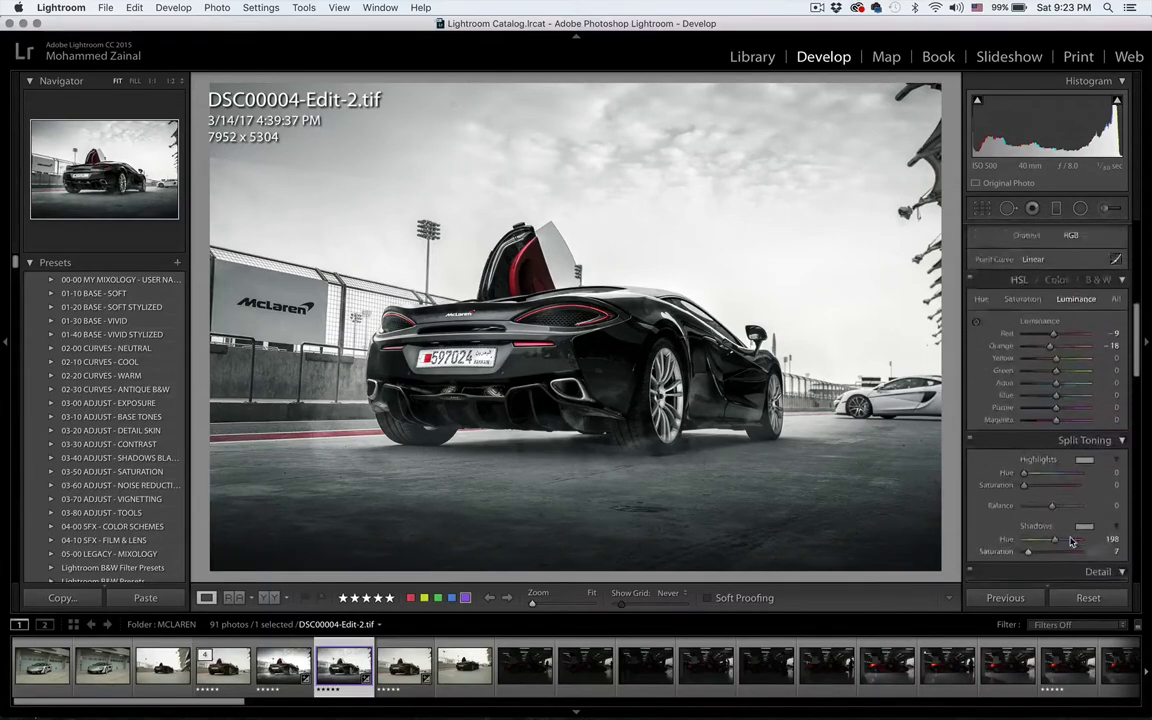
scroll(1073, 539, "up", 10)
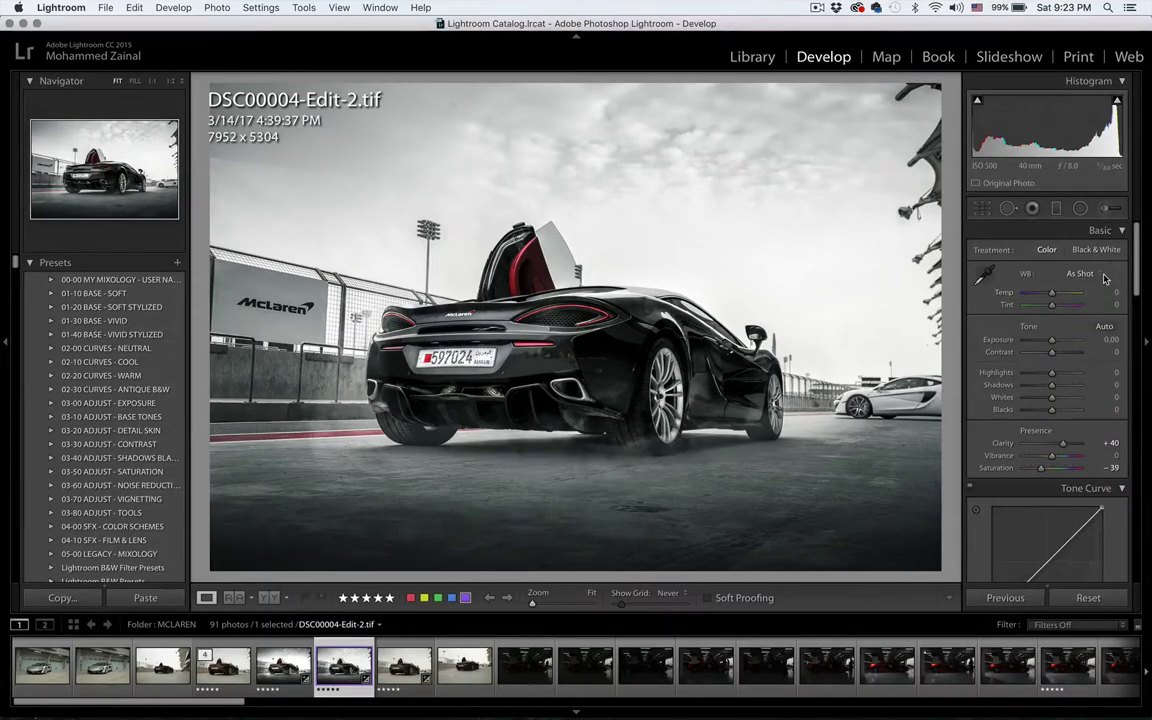
Reset the Adjustment Brush, set Clarity +41 with a smaller brush, and paint over the car
left_click(1102, 212)
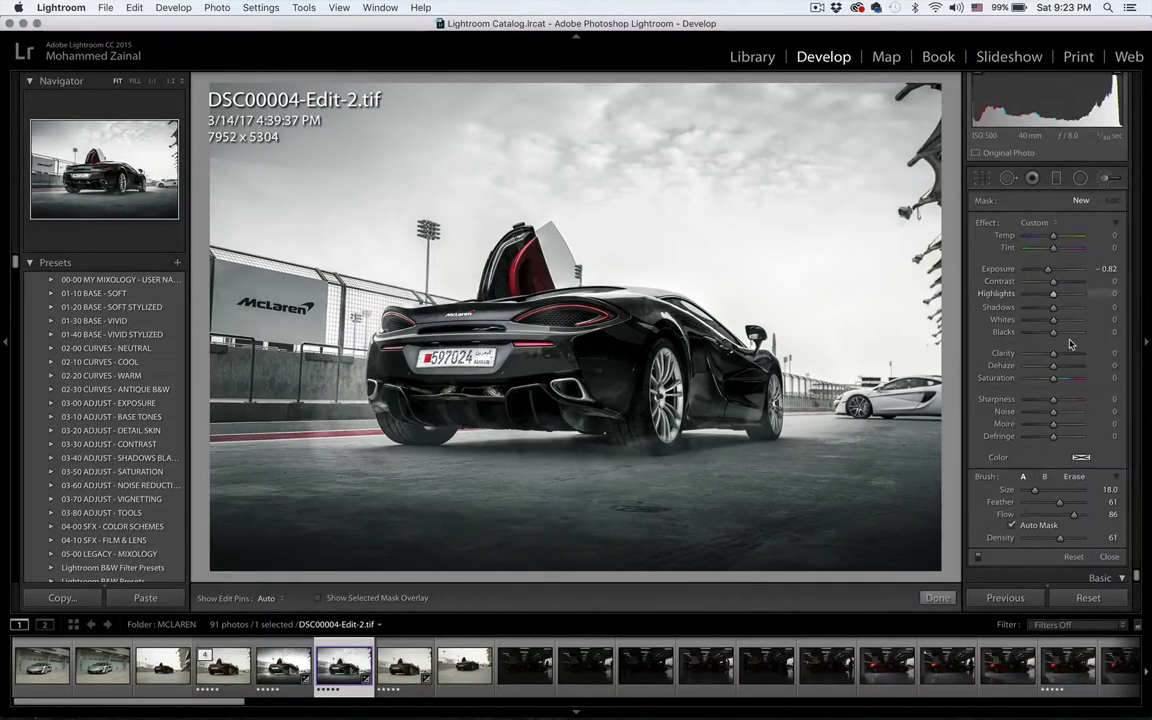
key("alt")
left_click(983, 224, "alt")
left_click_drag(1053, 353, 1062, 357)
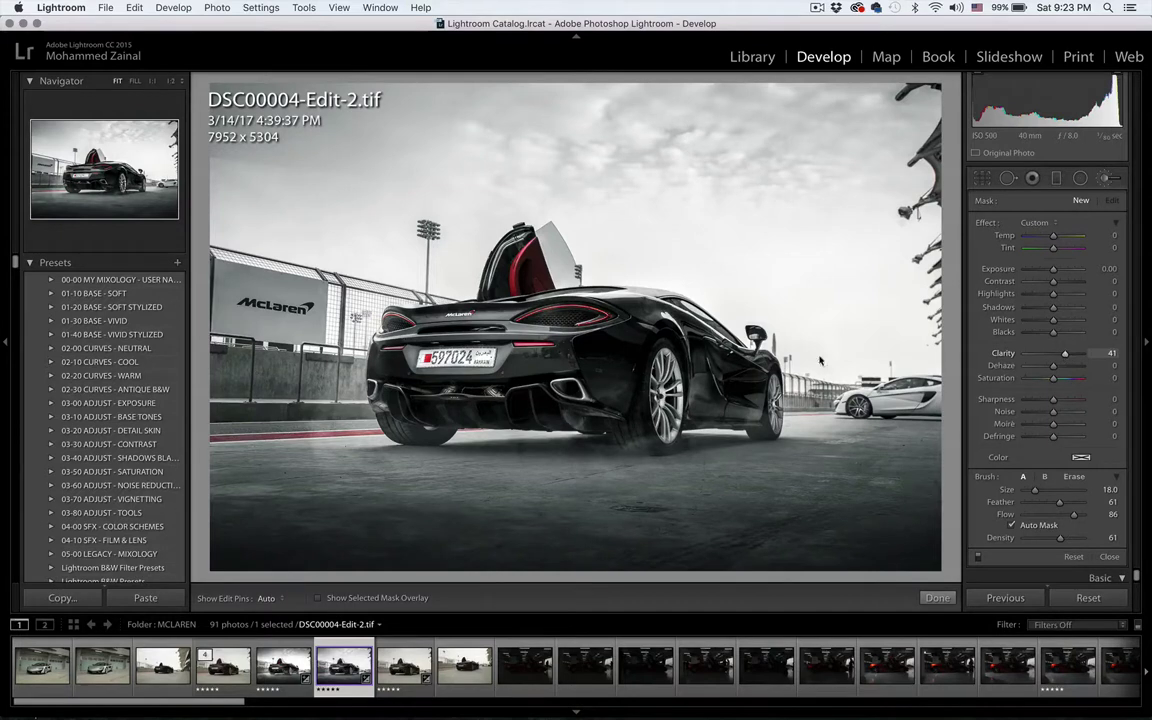
scroll(730, 316, "down", 5)
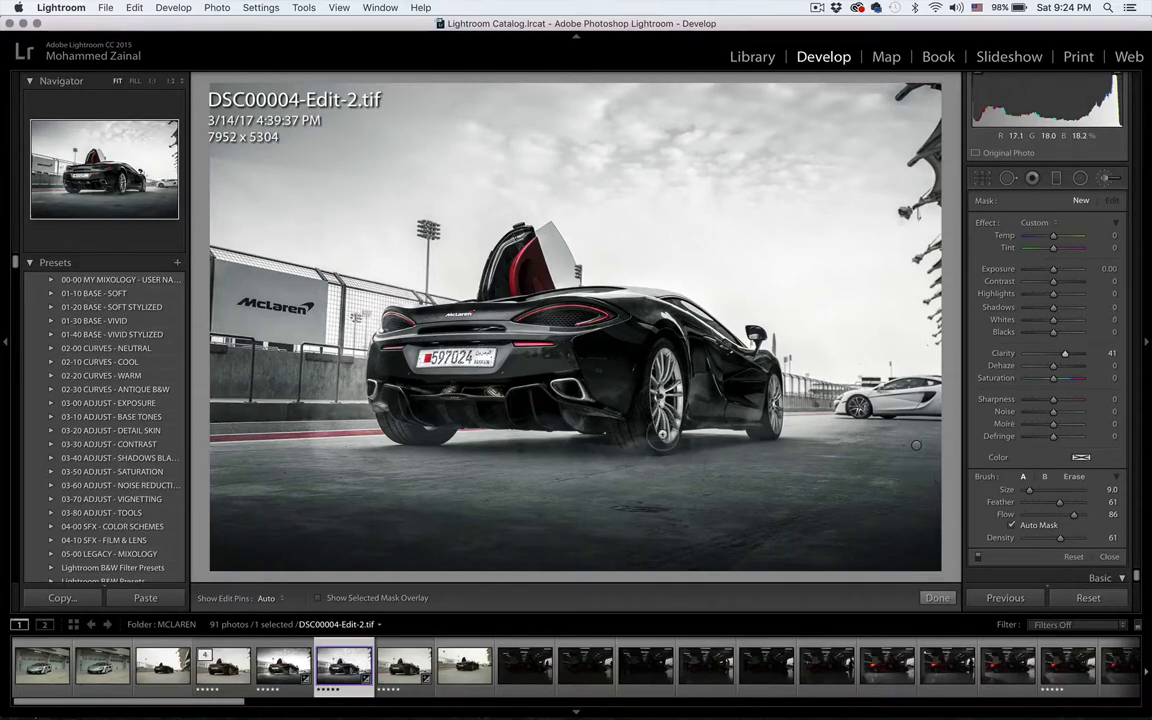
key("h")
scroll(560, 370, "down", 2)
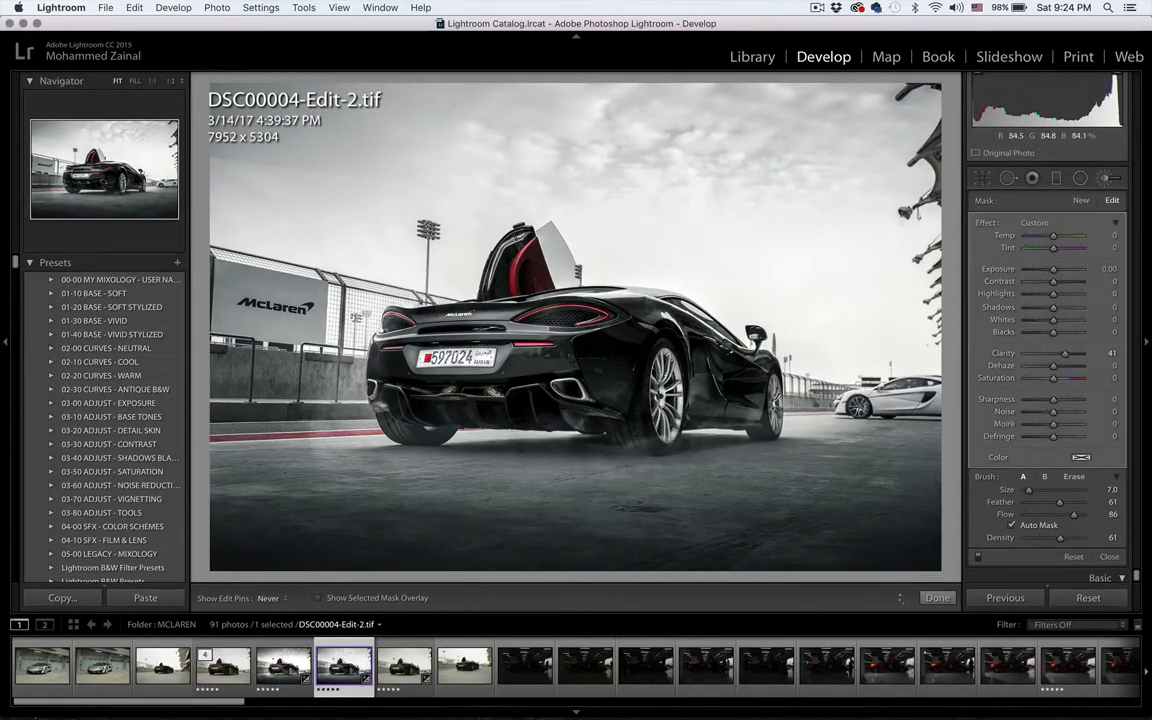
key("h")
key("h")
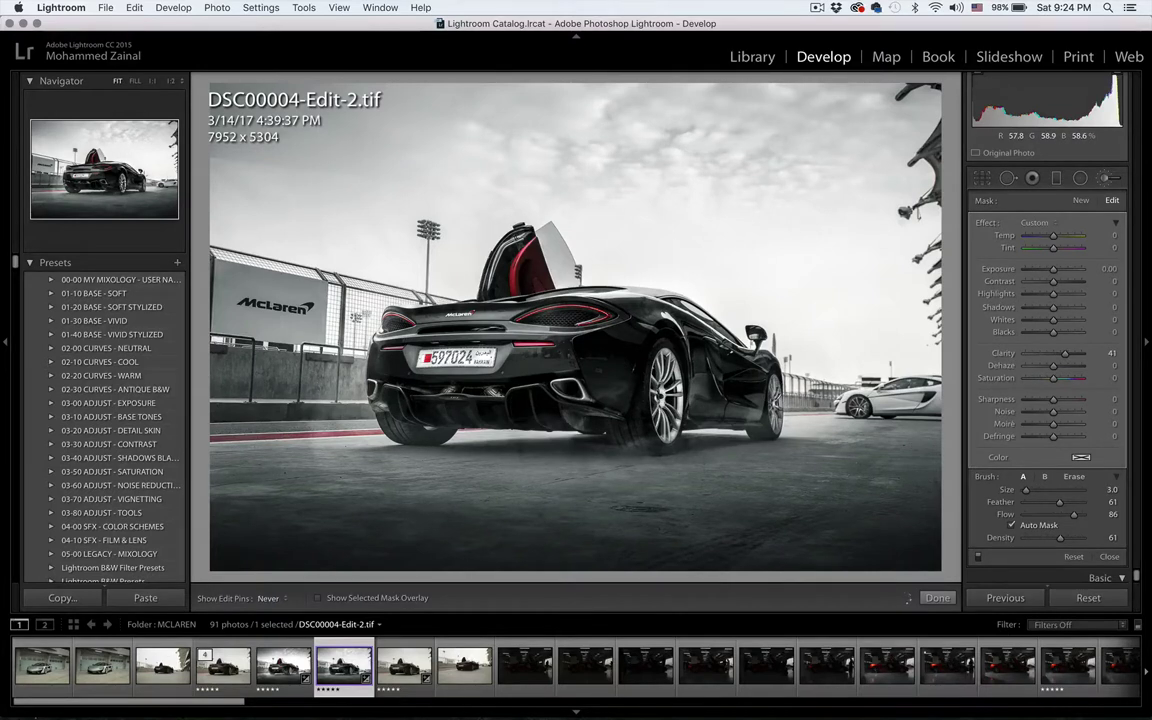
key("h")
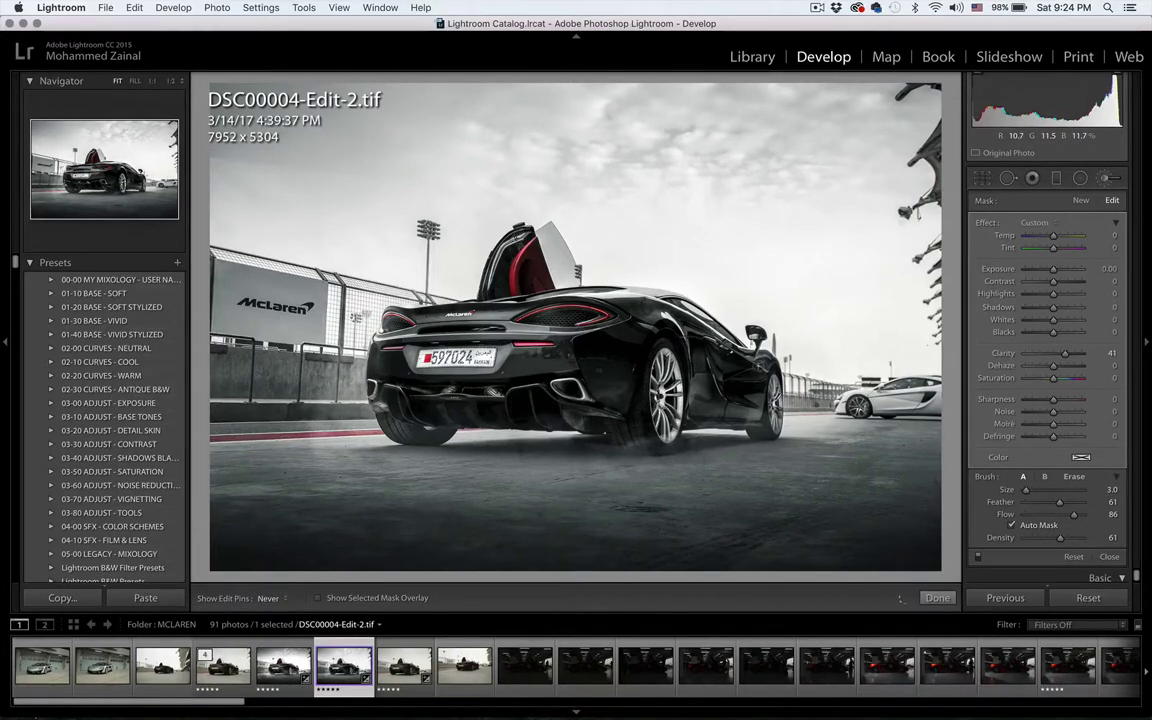
key("h")
key("h")
key("h")
key("h")
key("h")
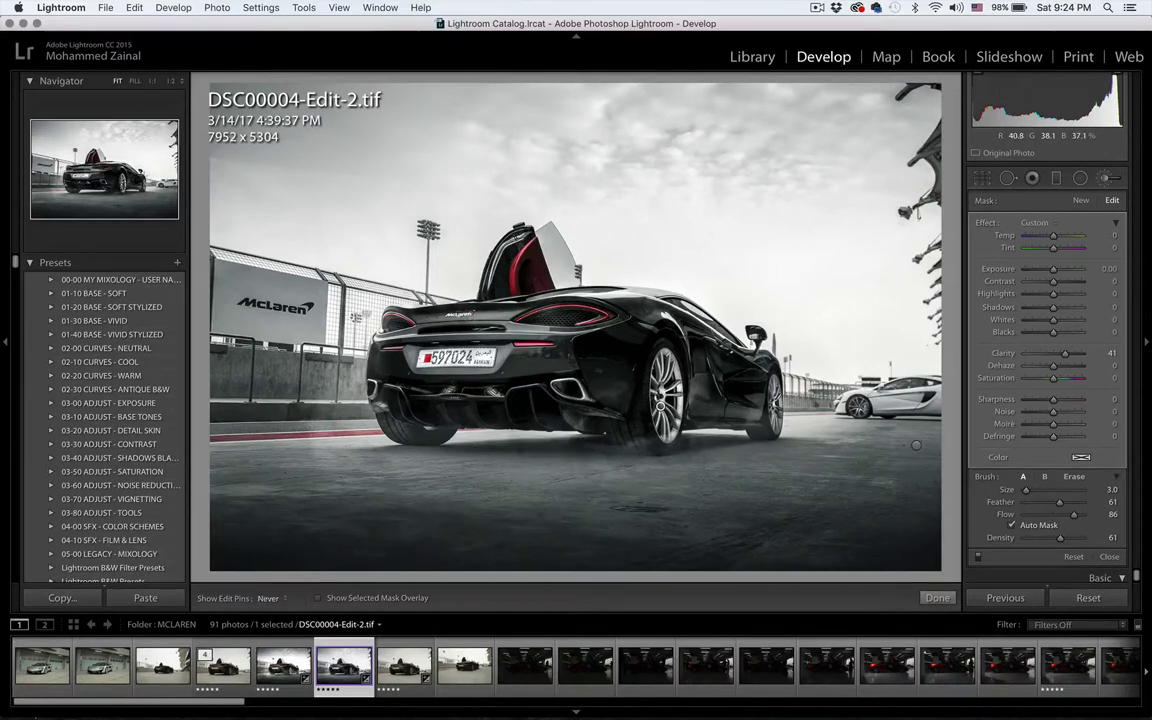
left_click(937, 597)
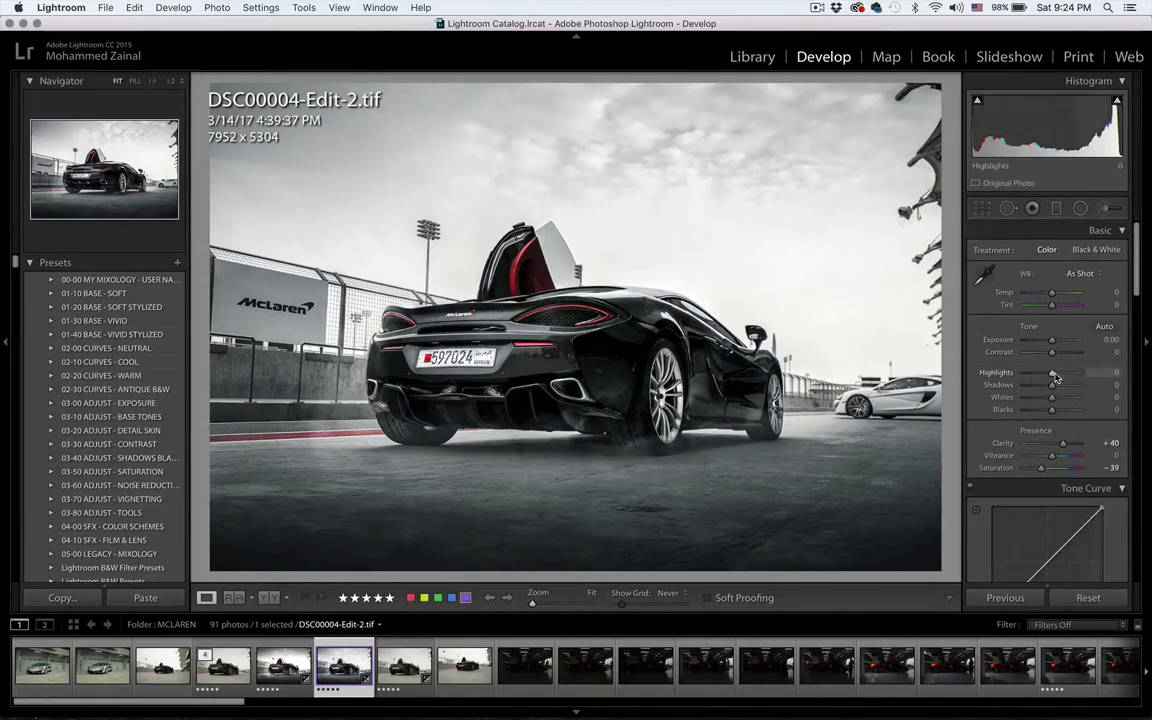
Set Basic panel Highlights to +7 and Whites to +12
left_click_drag(1054, 374, 1058, 405)
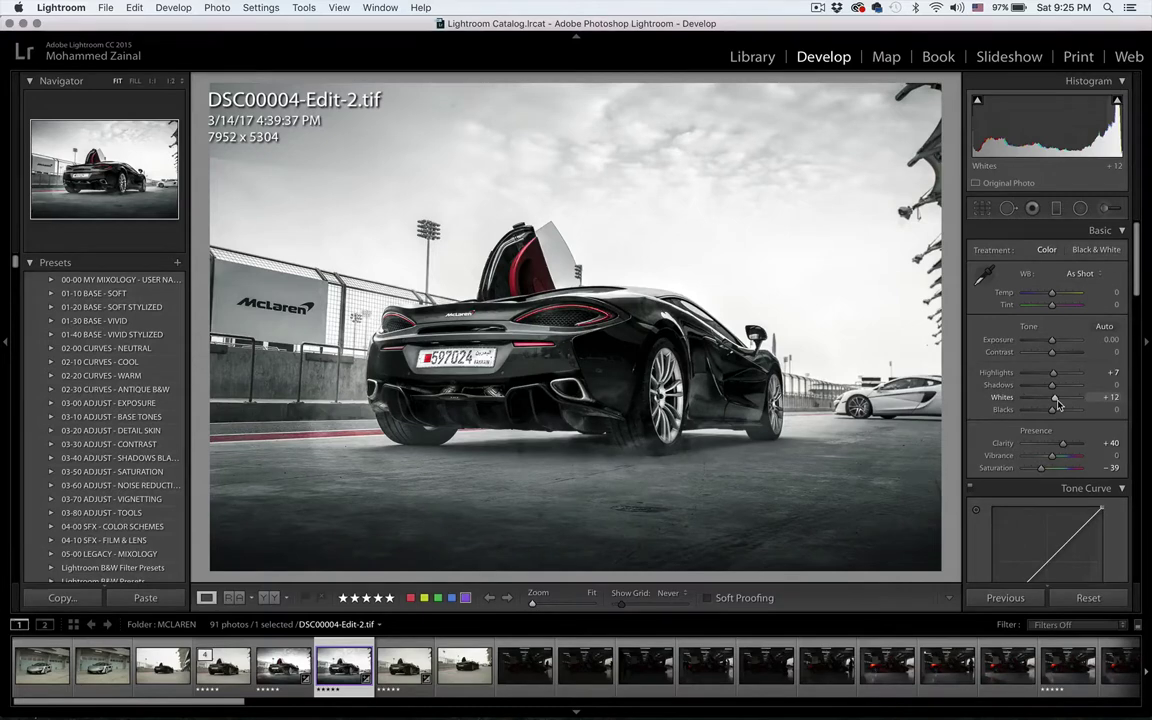
left_click(405, 668)
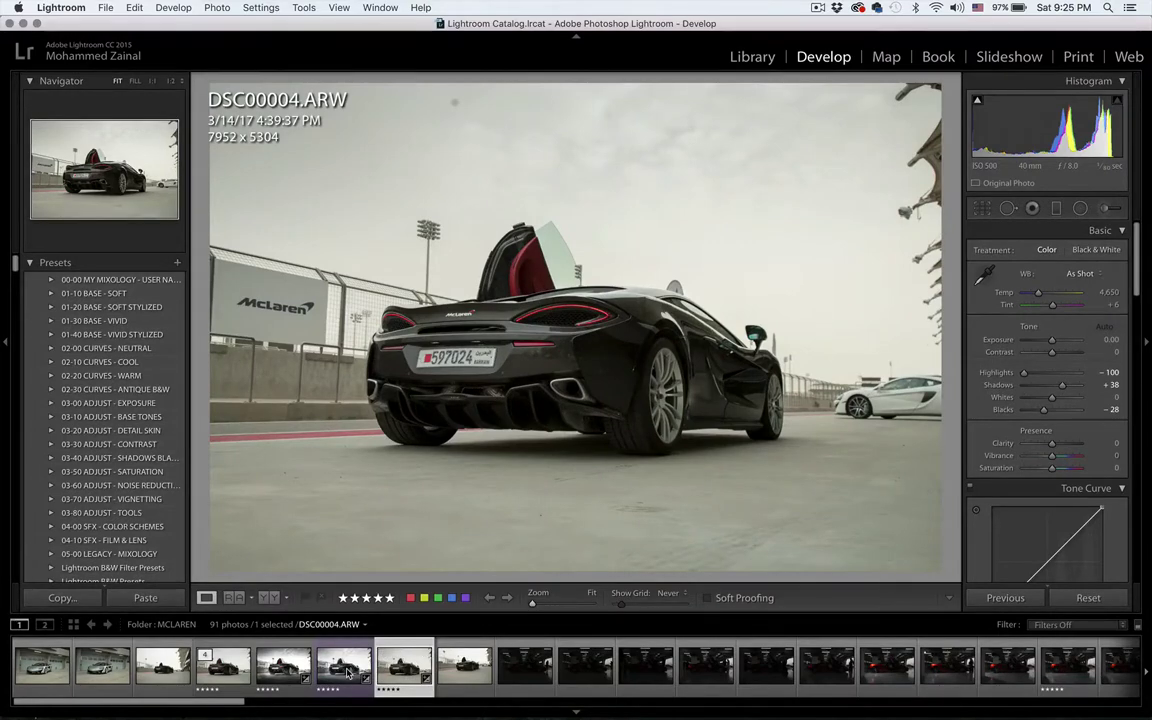
left_click(347, 668)
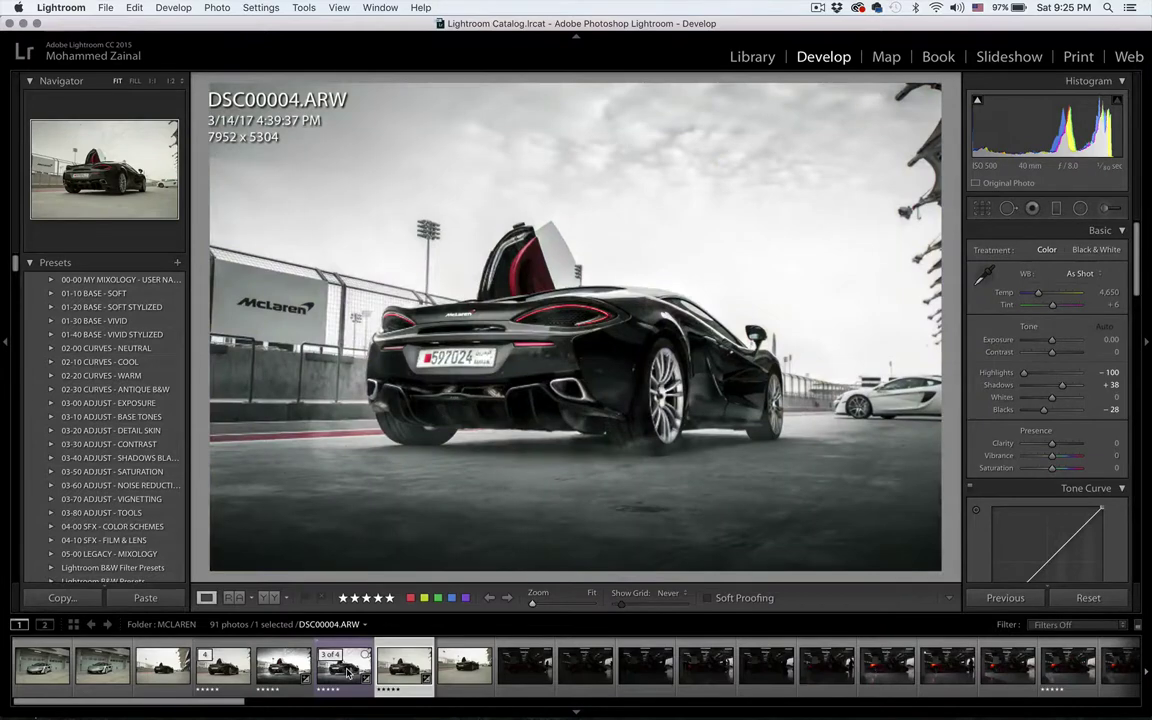